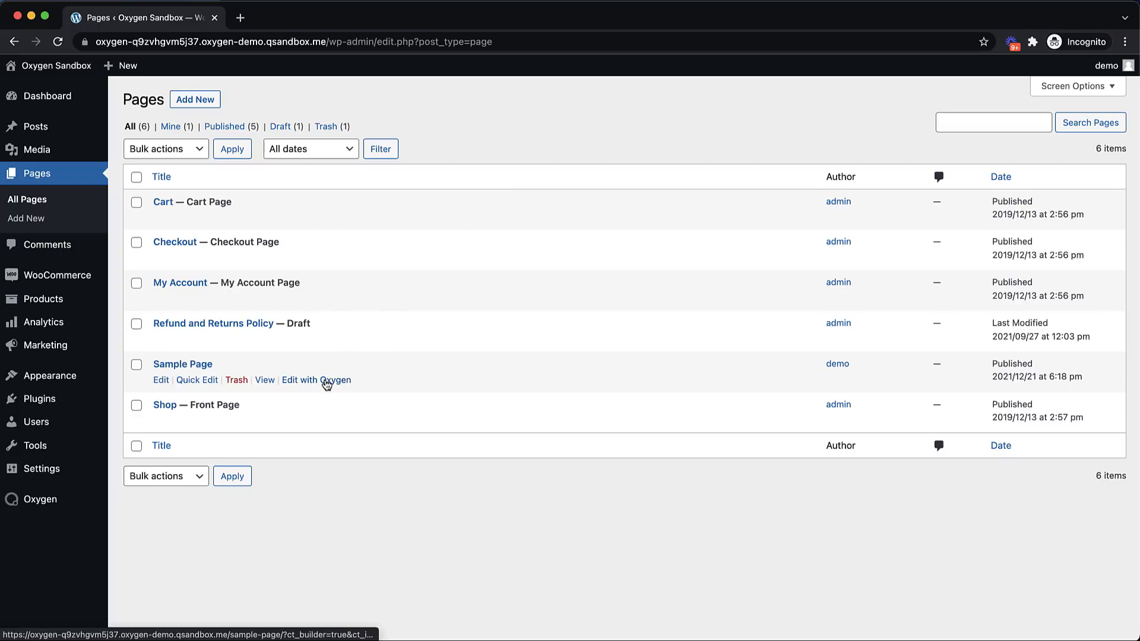
Open Sample Page in the Oxygen visual editor
left_click(327, 383)
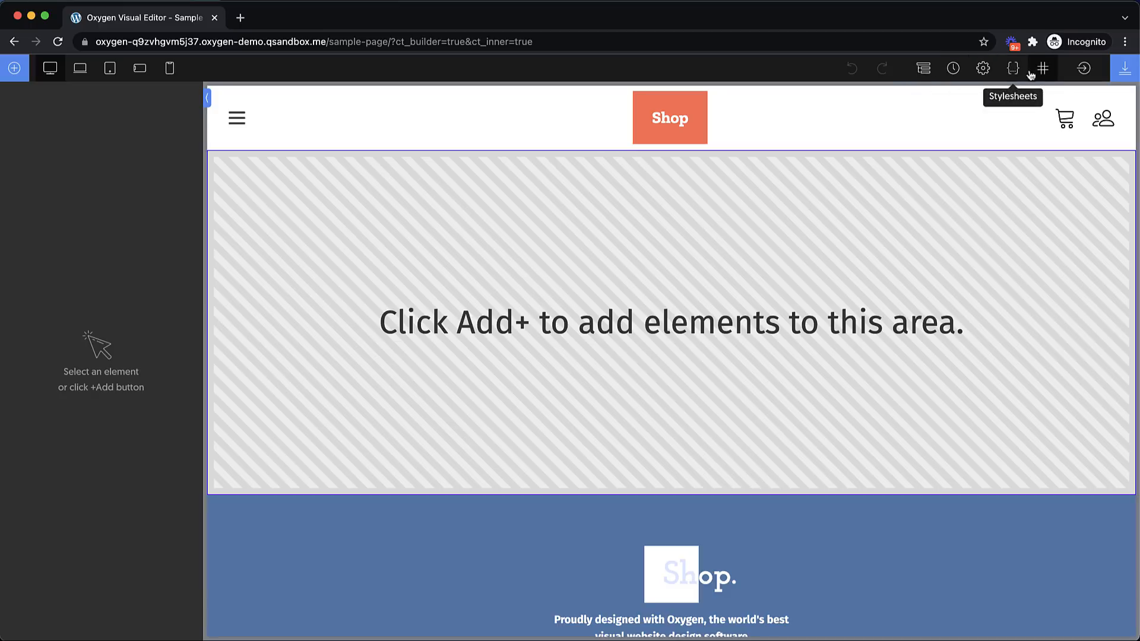
View the options for leaving the editor, and collapse and restore the properties sidebar
left_click(1080, 74)
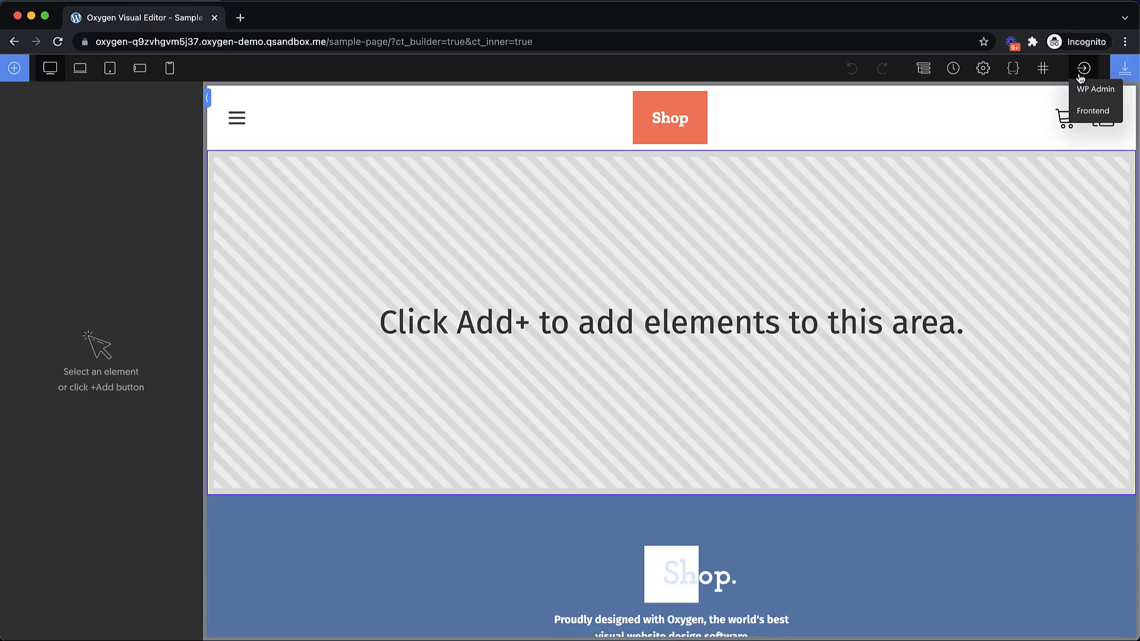
left_click(1082, 116)
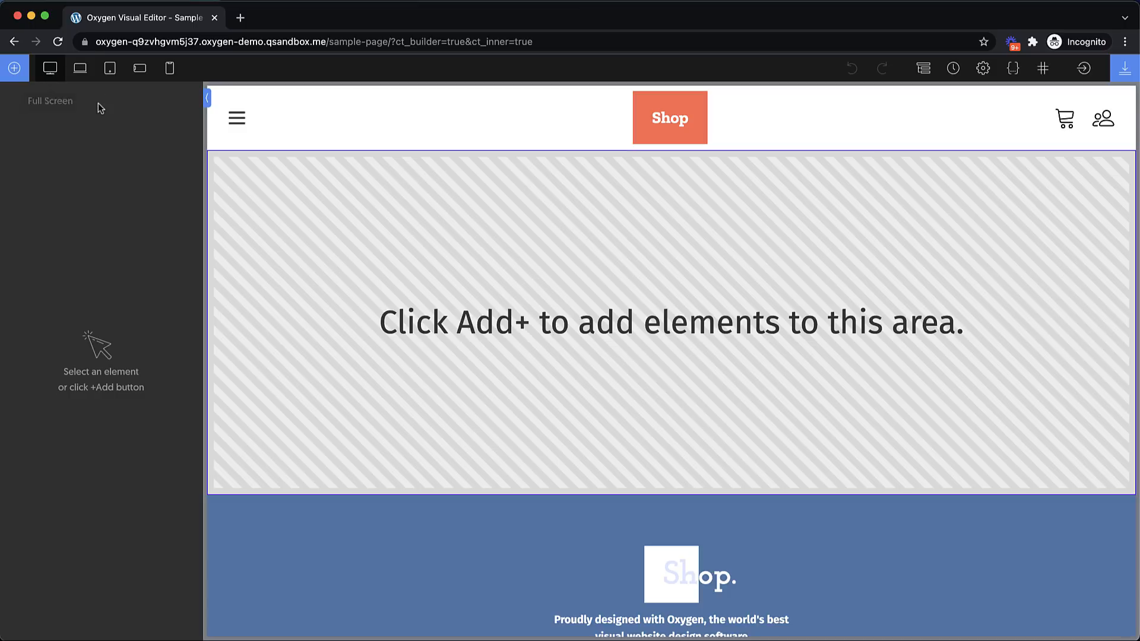
left_click(208, 98)
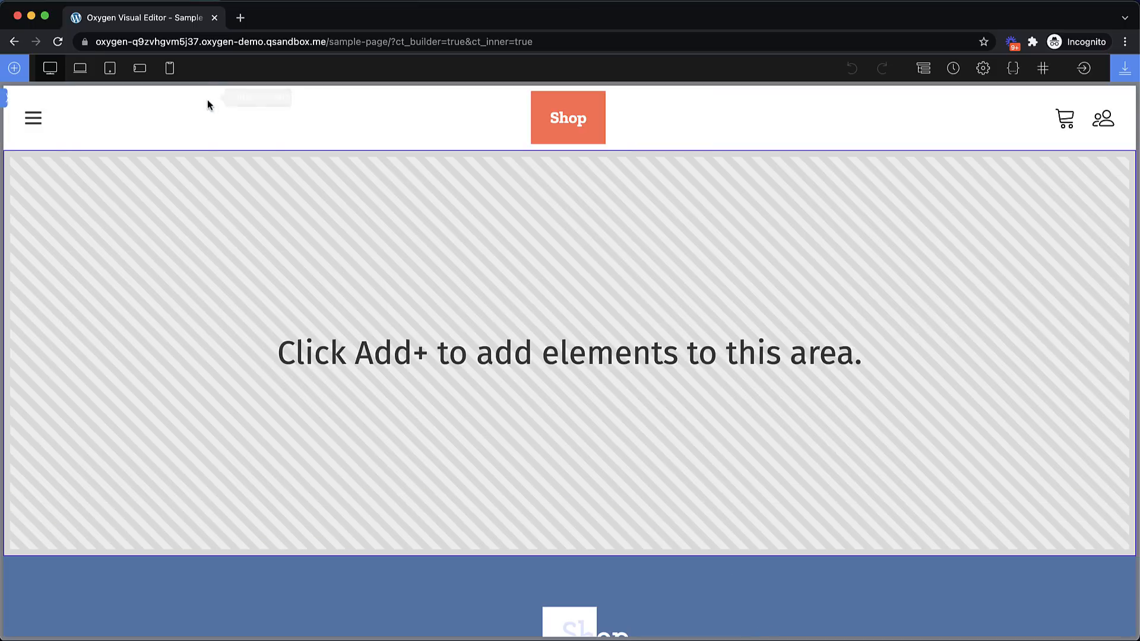
left_click(5, 97)
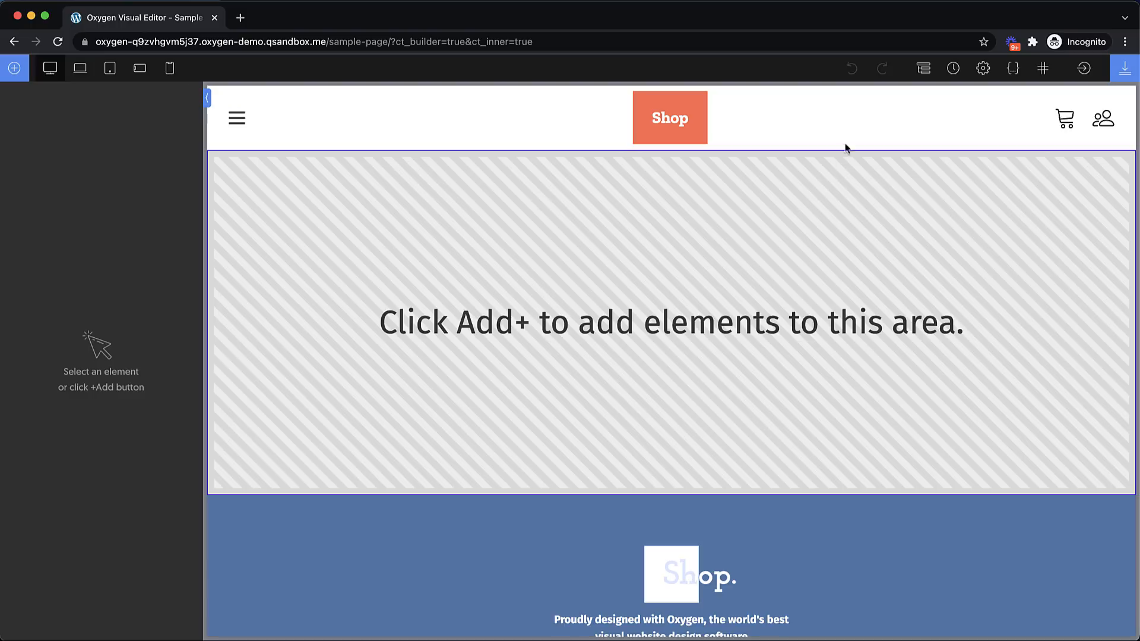
Examine the page structure, edit history, the page's Animate On Scroll settings and the enabled selectors
left_click(923, 68)
left_click(953, 68)
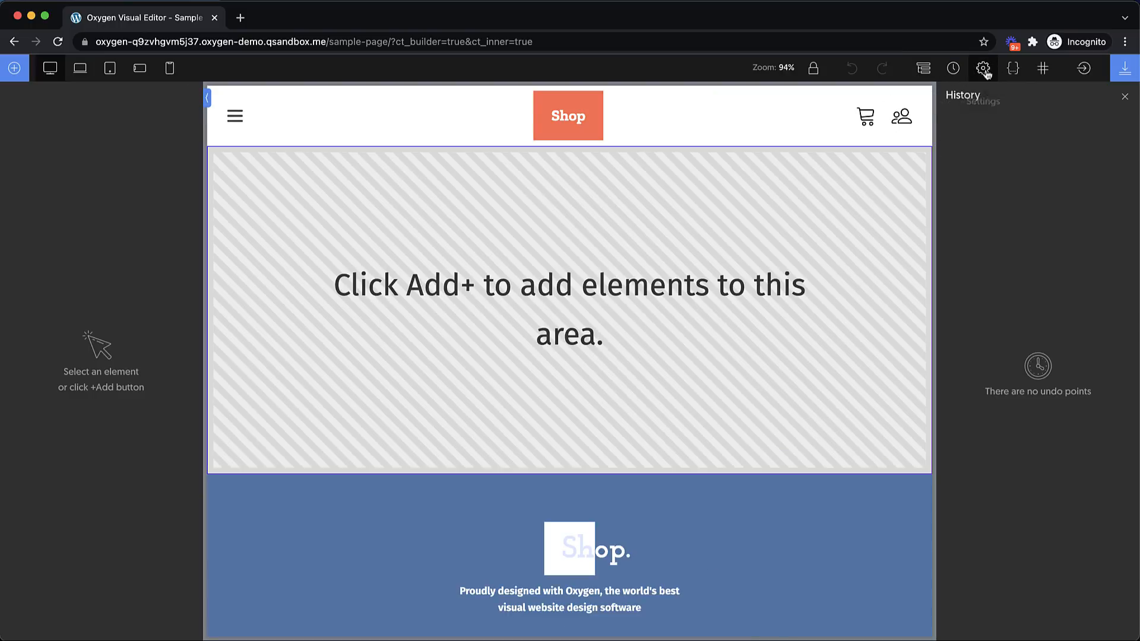
left_click(983, 69)
left_click(1012, 134)
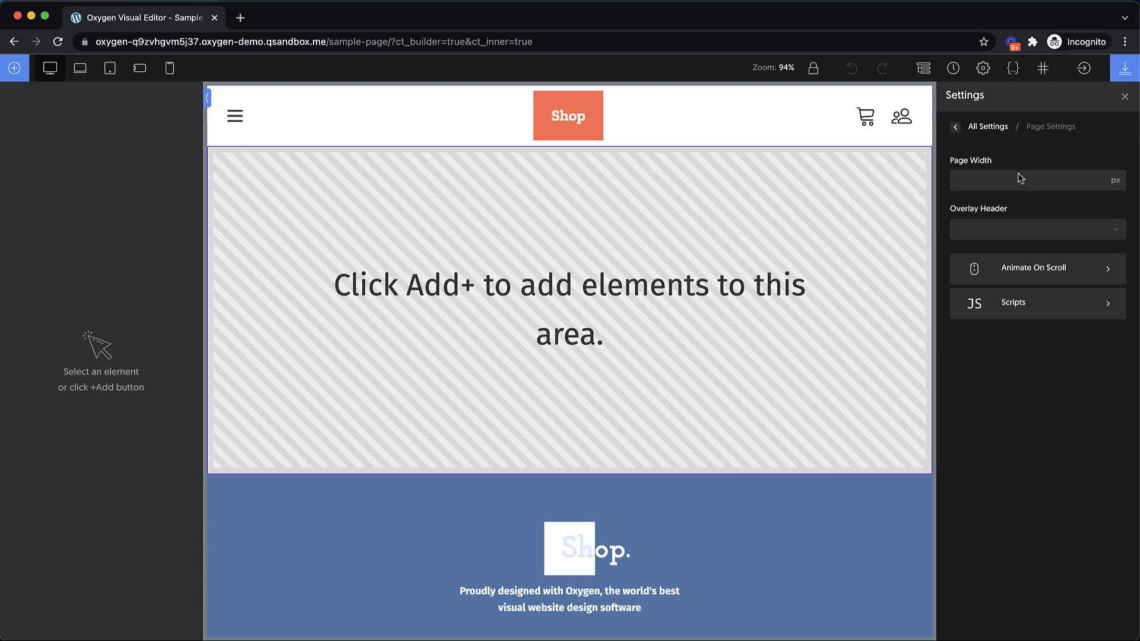
left_click(1022, 268)
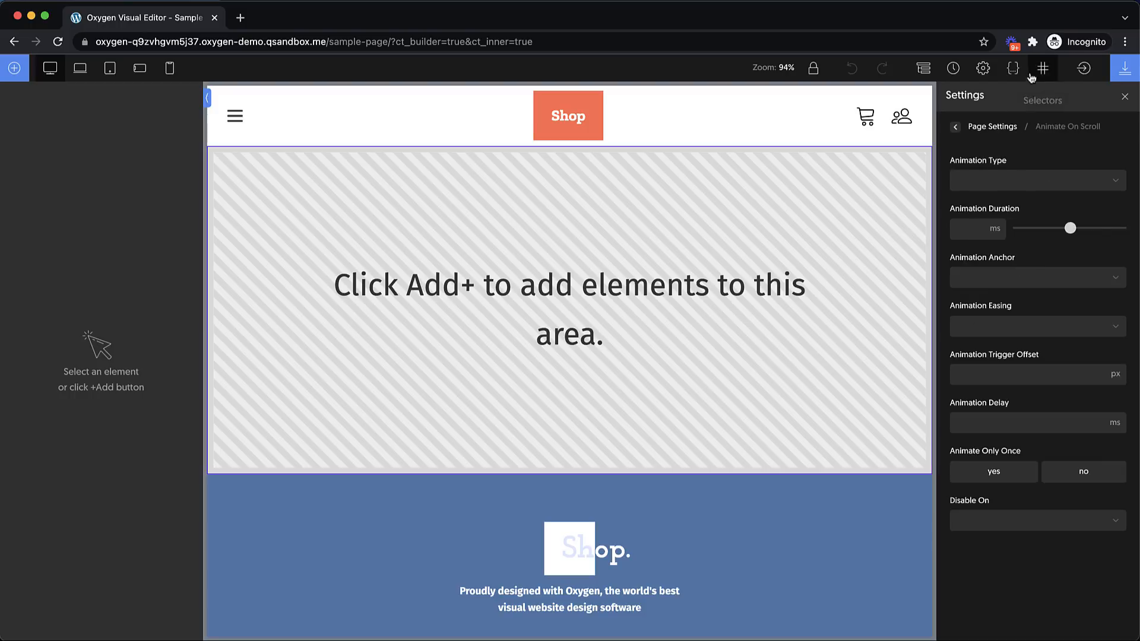
left_click(1040, 65)
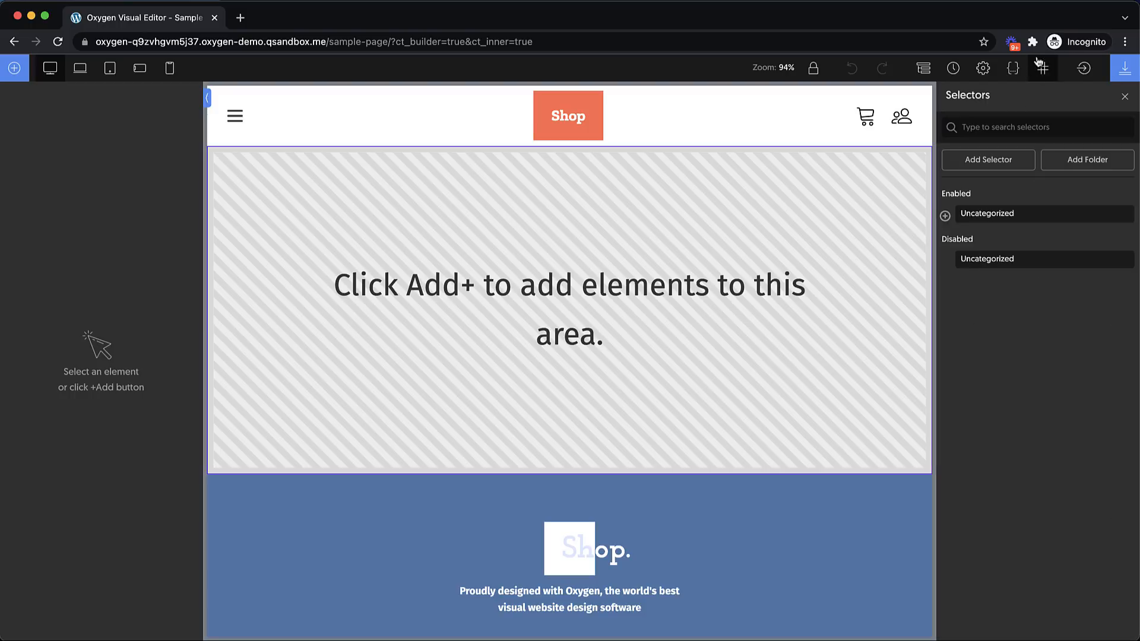
left_click(945, 215)
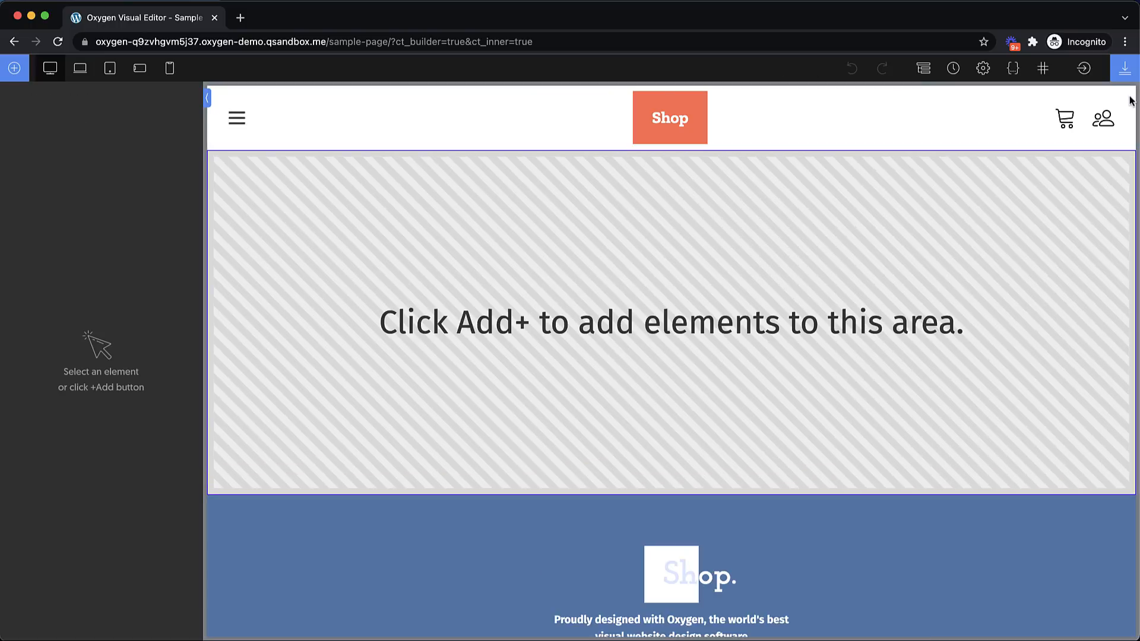
left_click(1125, 96)
Add three custom CSS selectors named body, h1 and p
left_click(1042, 69)
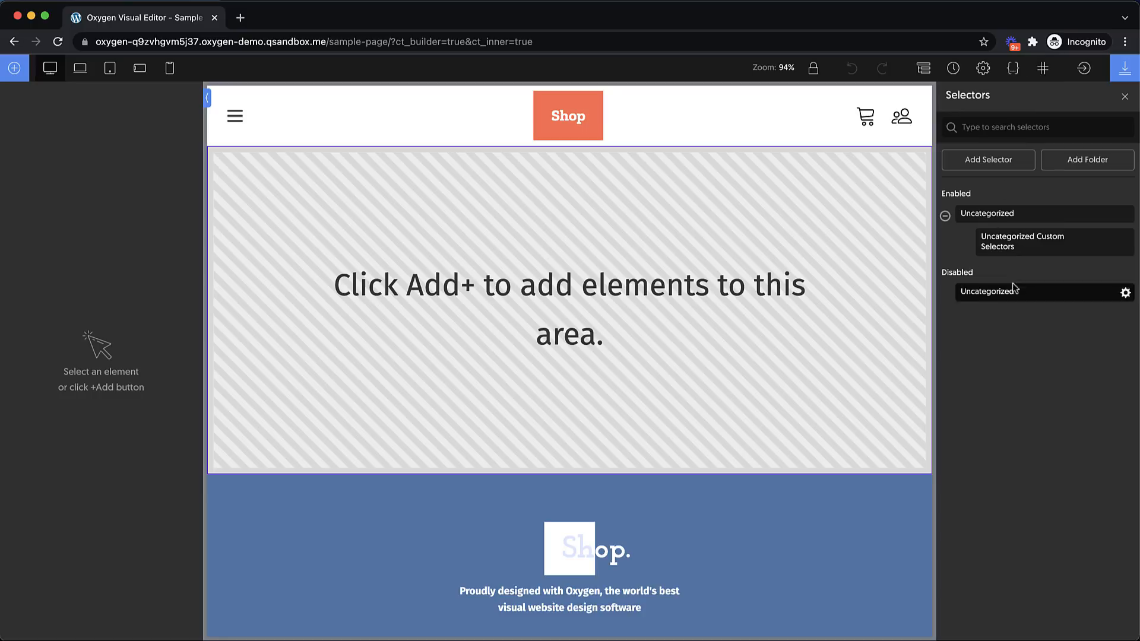
left_click(997, 162)
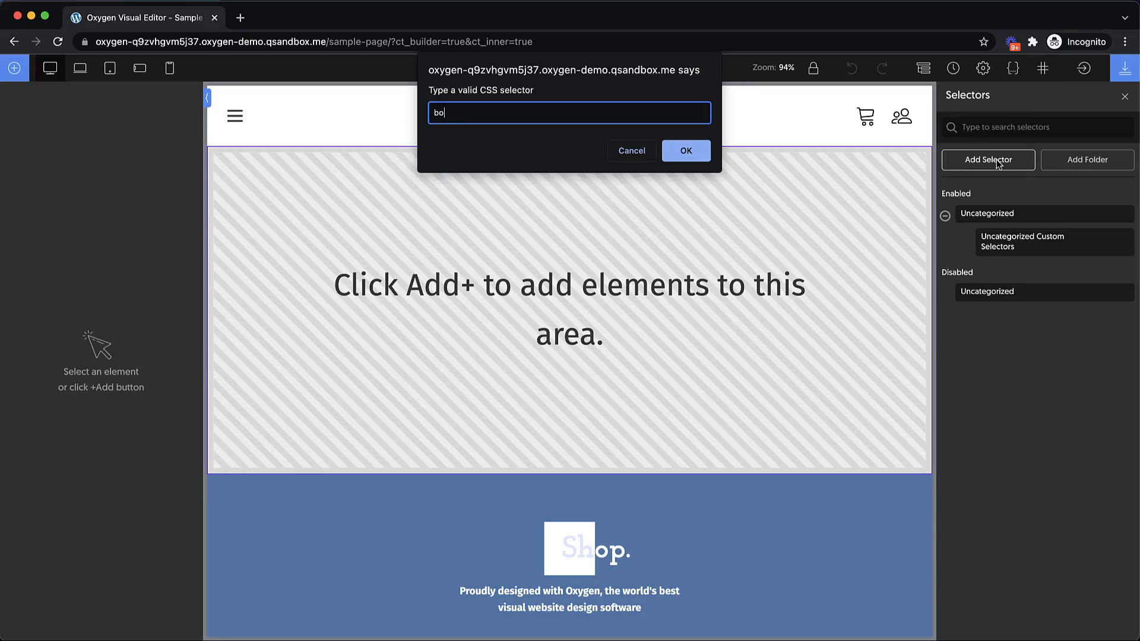
key("Return")
left_click(998, 162)
type("h1")
key("Return")
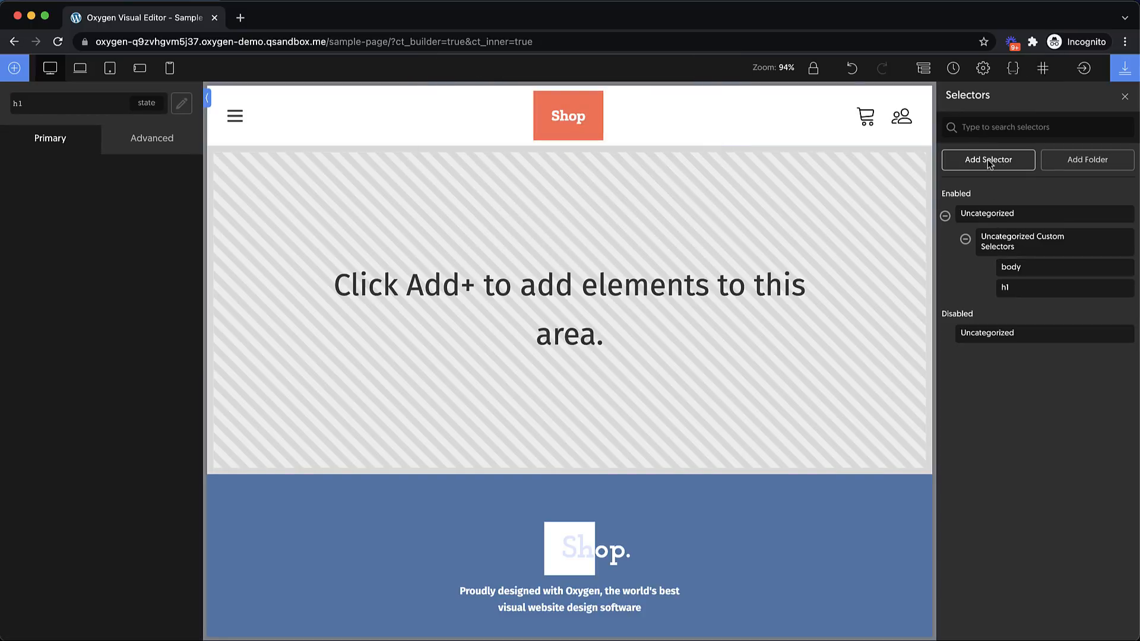
left_click(989, 163)
type("p")
left_click(689, 158)
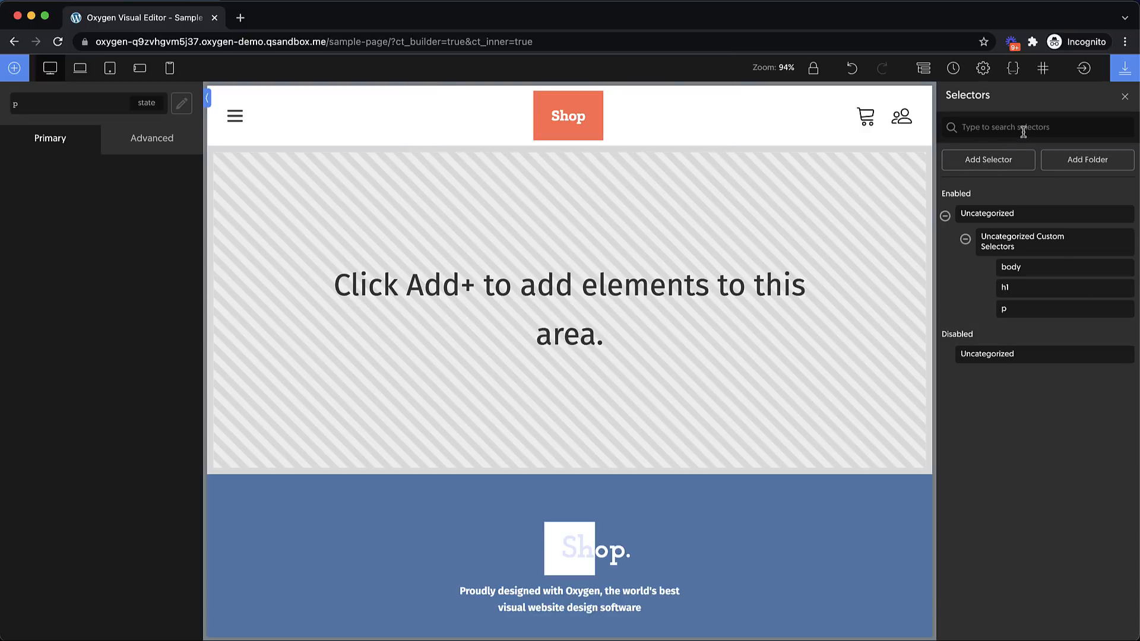
Search the selectors for body, clear the search and close the selector list
left_click(1023, 130)
type("body")
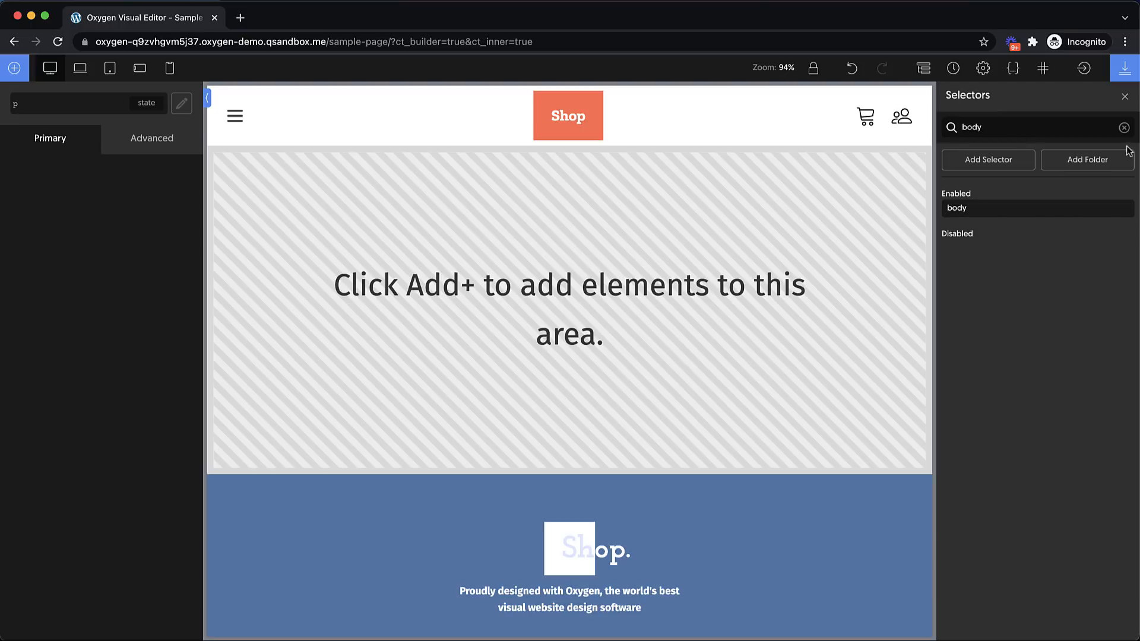
left_click(1124, 128)
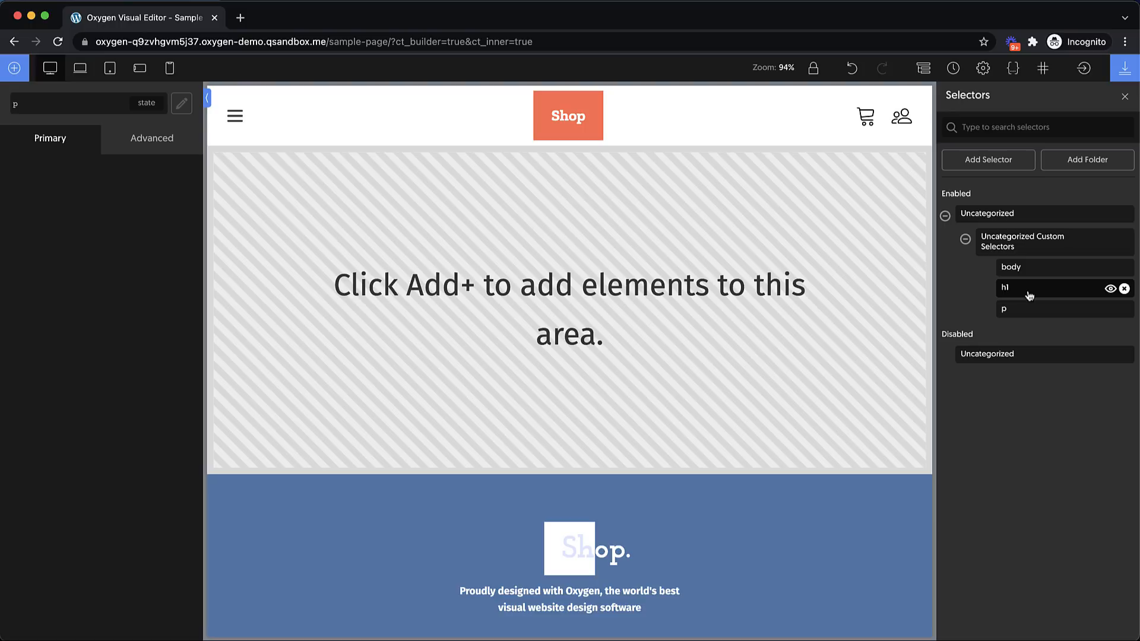
left_click(1125, 97)
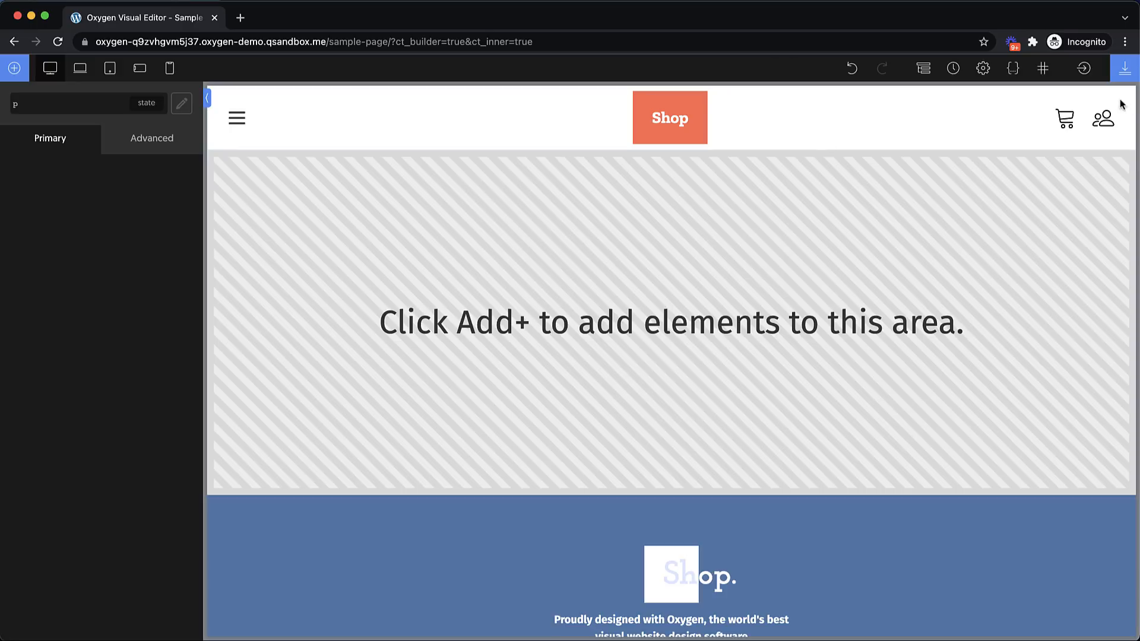
Add a Section to the empty page and insert a Heading inside it
left_click(15, 68)
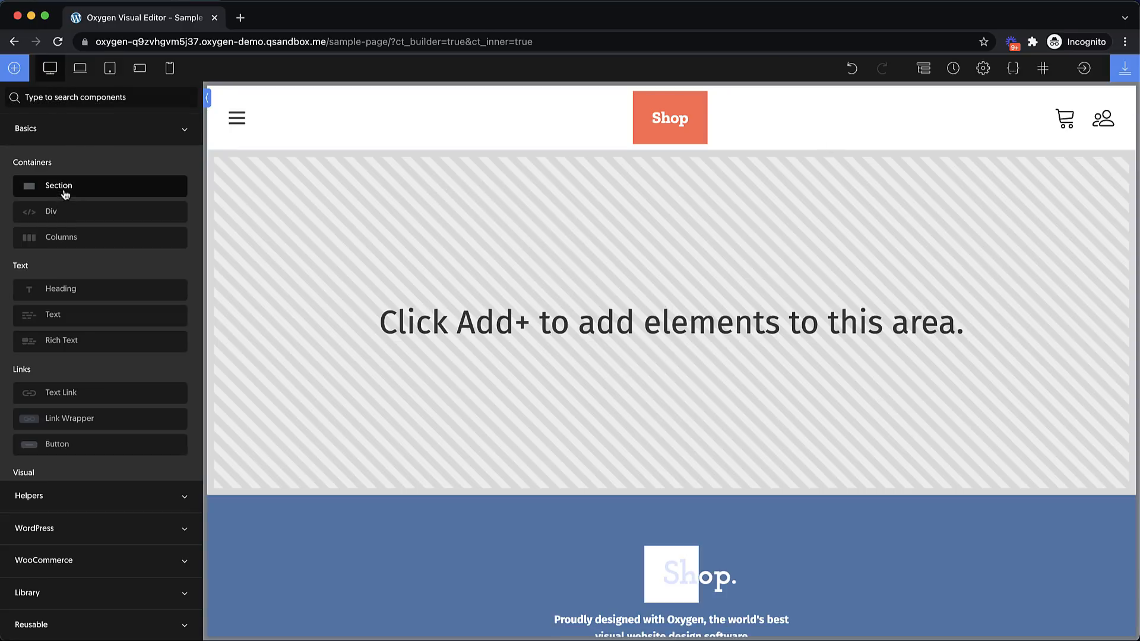
scroll(64, 373, "down", 3)
scroll(64, 374, "up", 3)
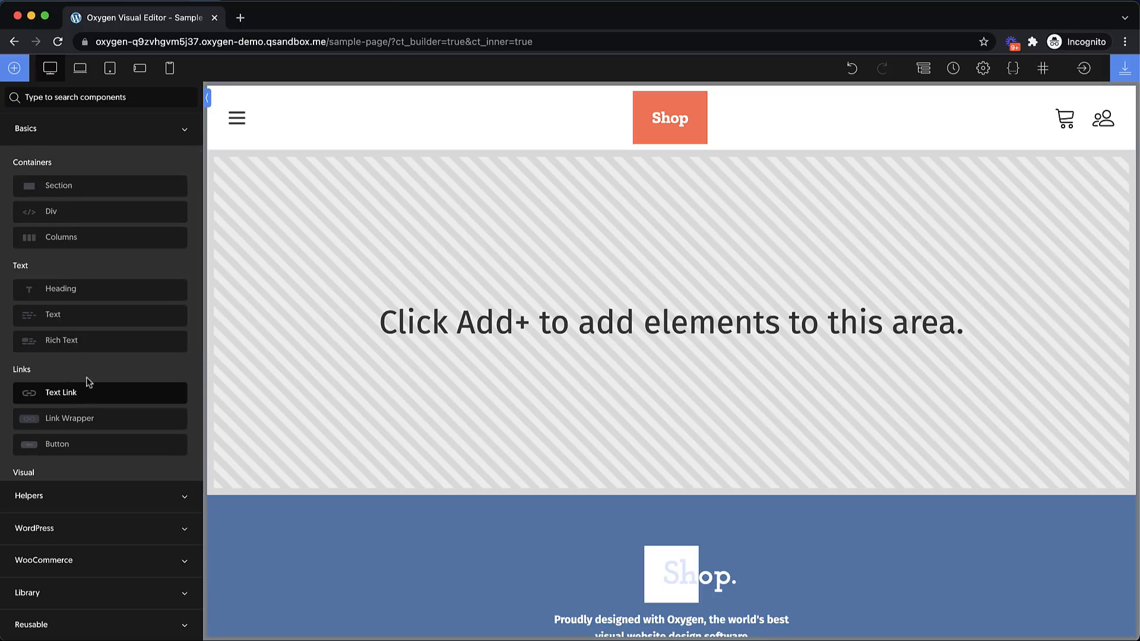
left_click(93, 191)
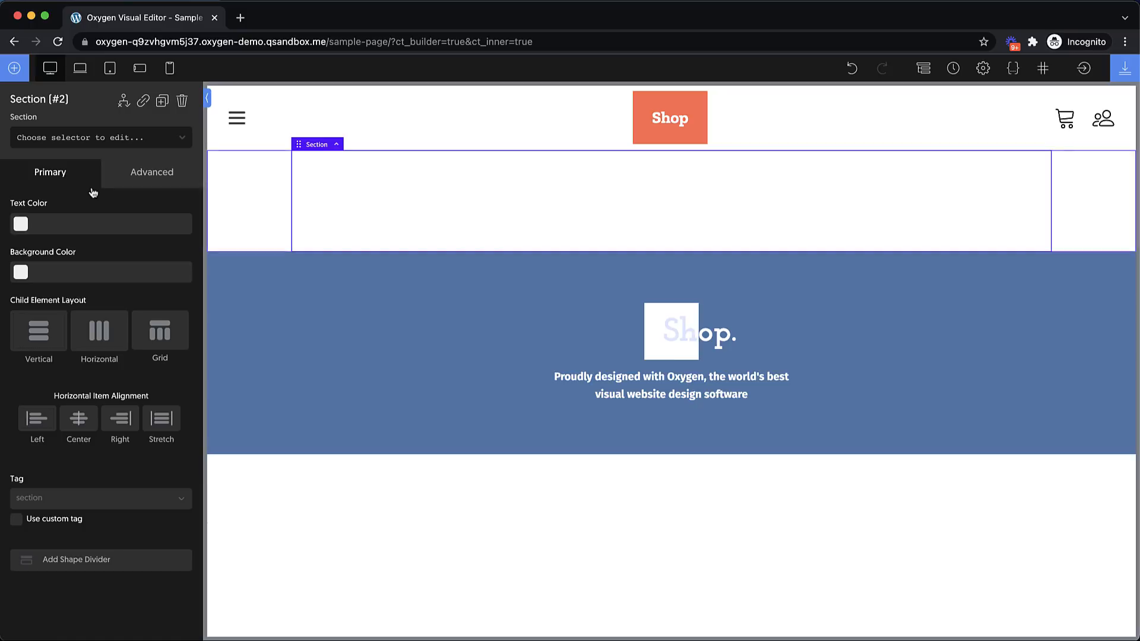
left_click(15, 68)
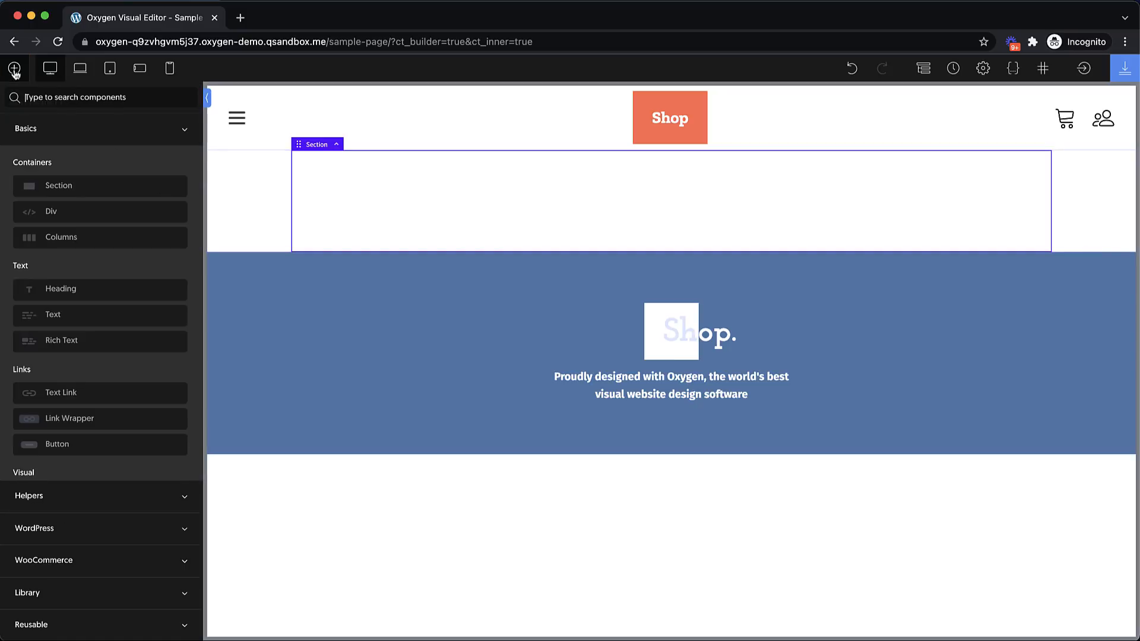
left_click(49, 297)
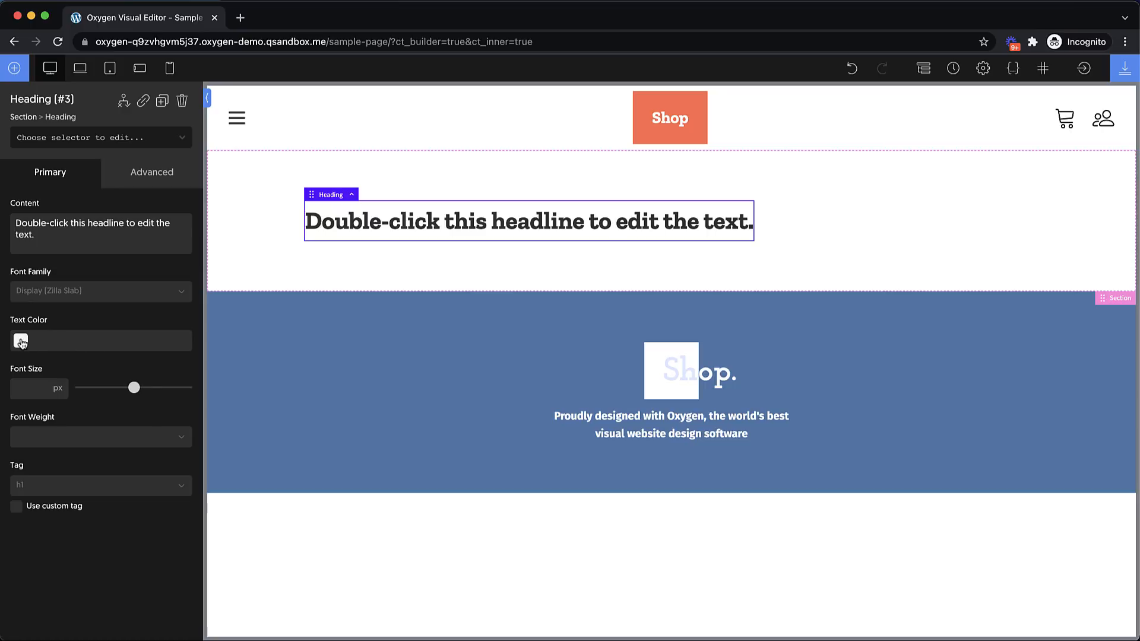
Set the heading's text color to the global color Bittersweet
left_click(21, 340)
left_click(28, 512)
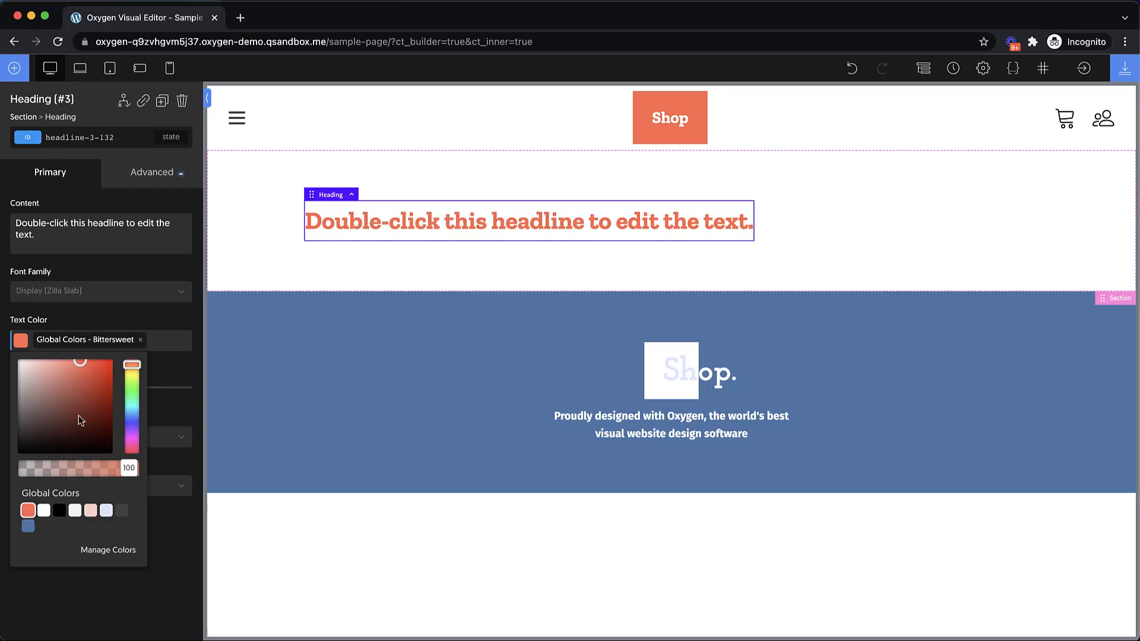
left_click(131, 323)
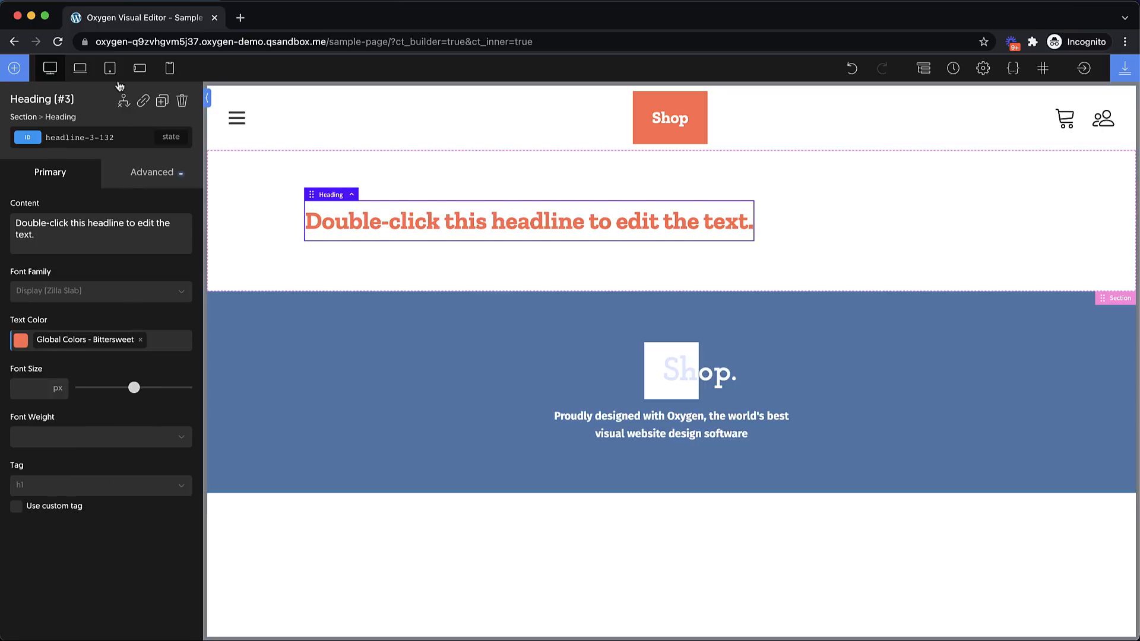
Set the heading's text color to the global color Black at the tablet breakpoint
left_click(110, 68)
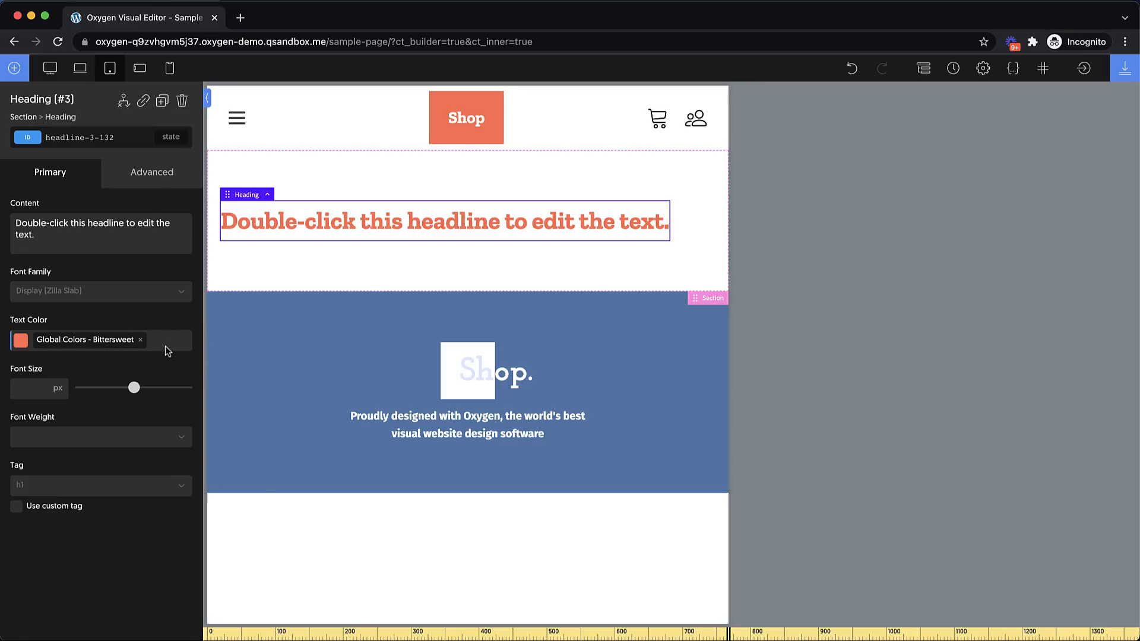
left_click(20, 341)
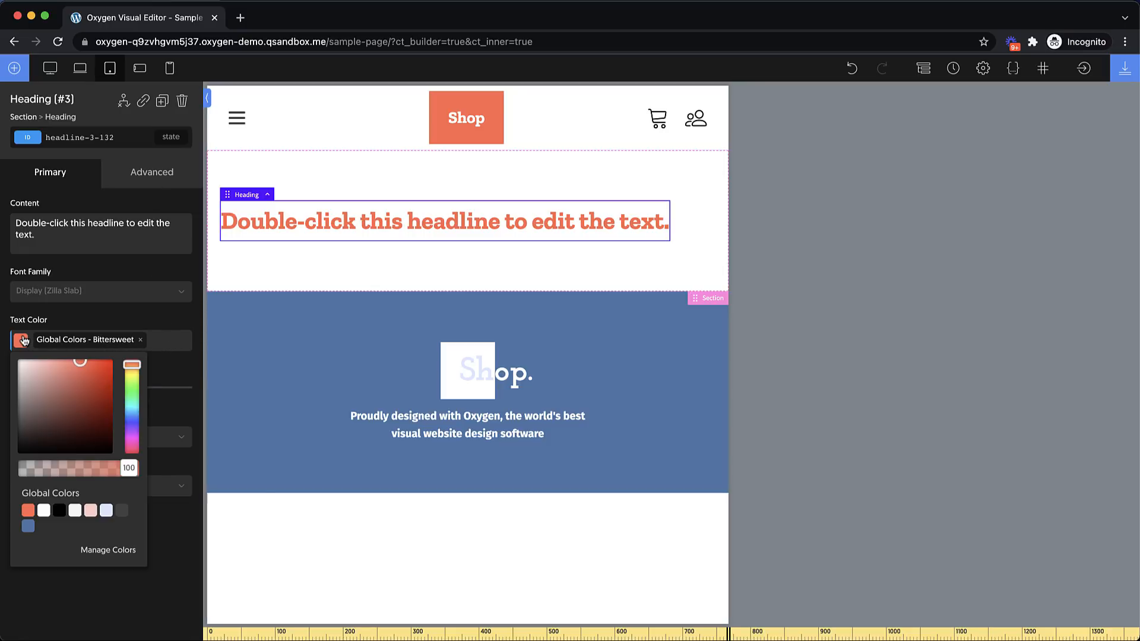
left_click(65, 514)
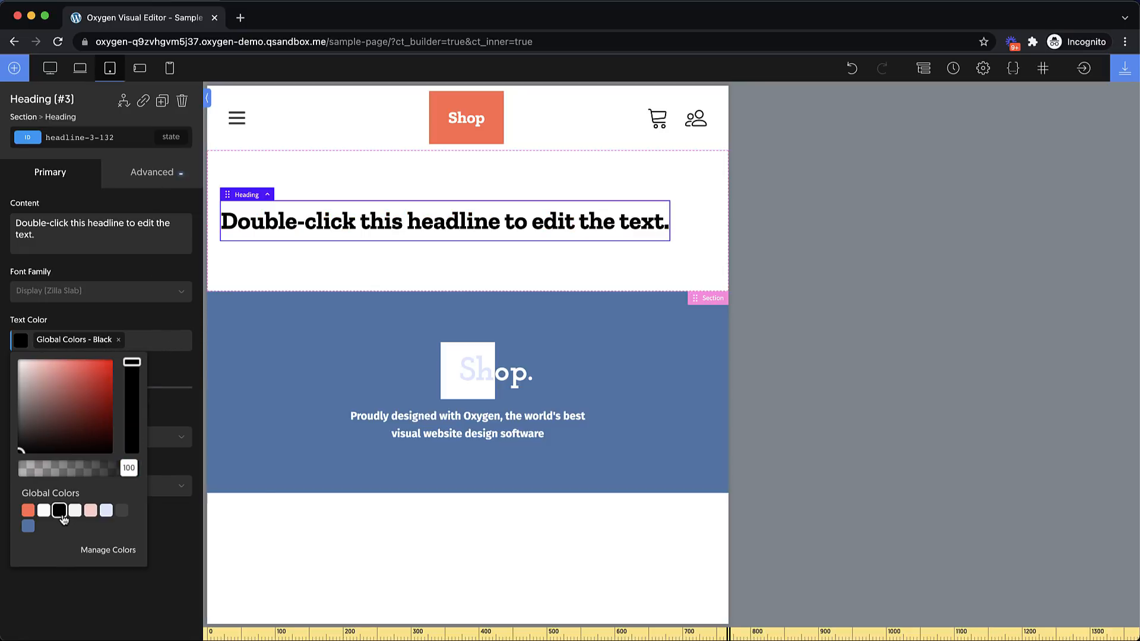
Compare the heading's color across the phone, tablet, page-width and full-screen breakpoints
left_click(141, 72)
left_click(170, 69)
left_click(140, 69)
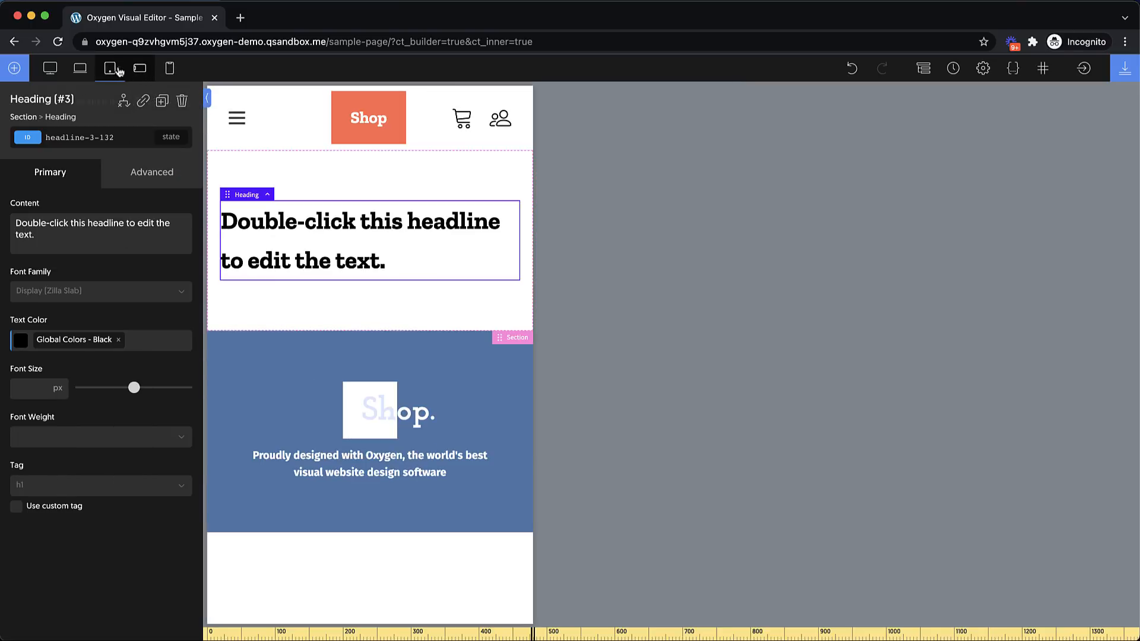
left_click(119, 70)
left_click(82, 70)
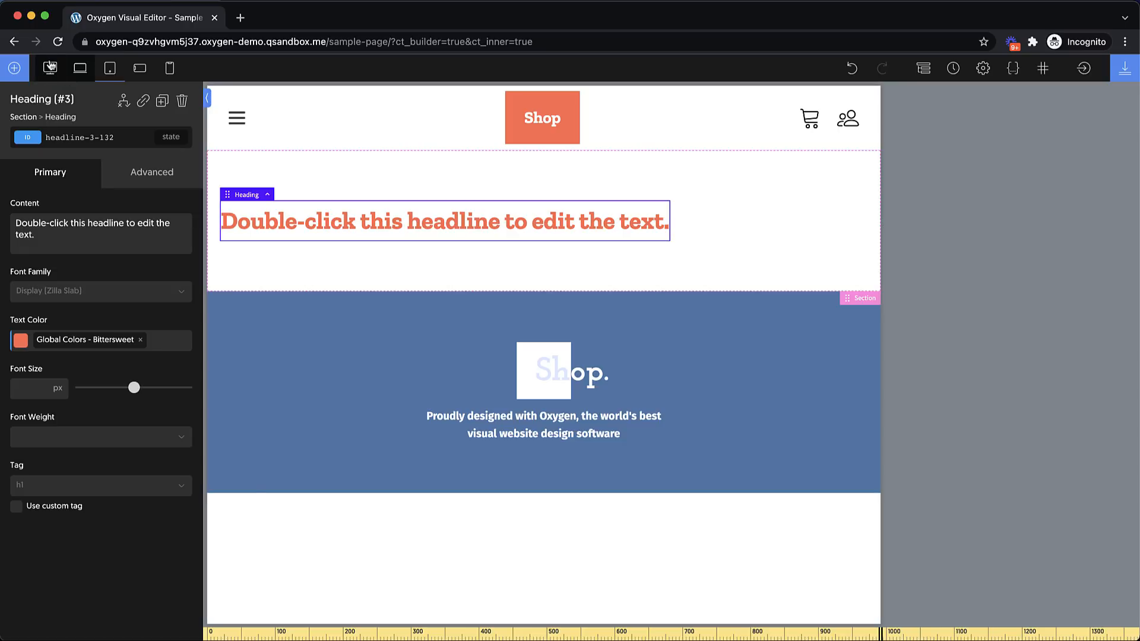
left_click(50, 67)
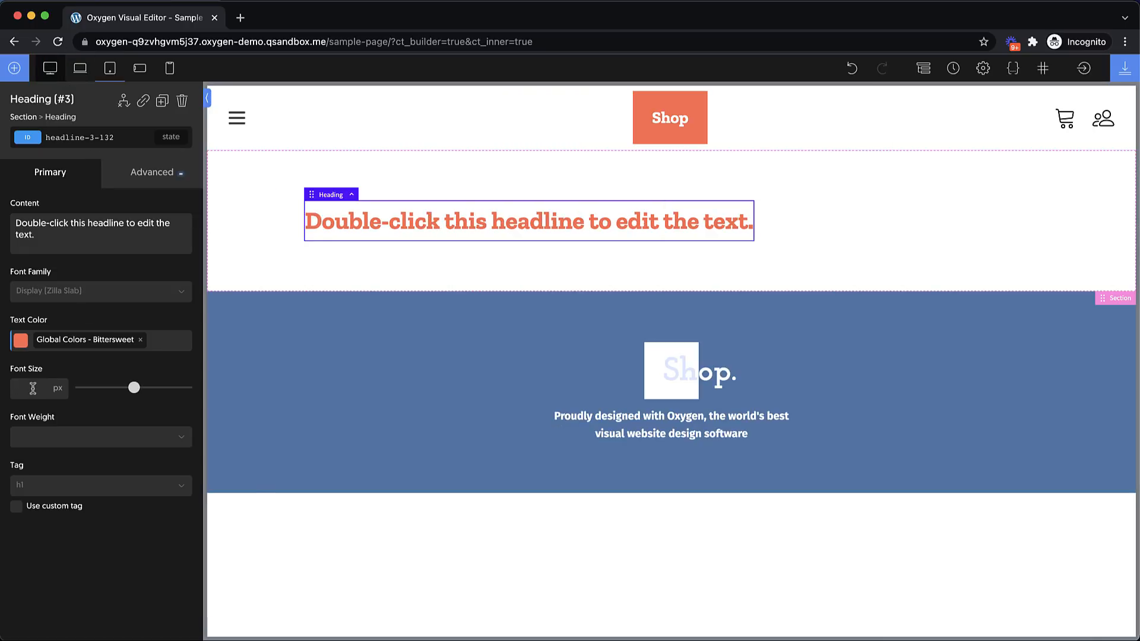
Set the heading's font size to 32 px at full screen and check it at the next smaller breakpoint
left_click(33, 388)
type("32")
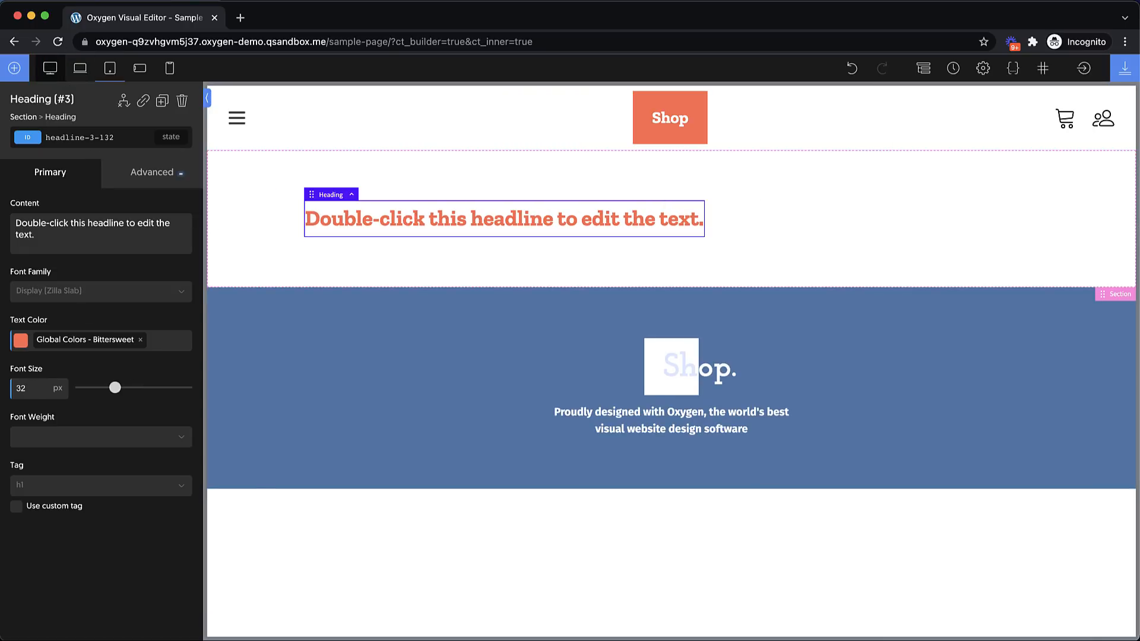
left_click(80, 69)
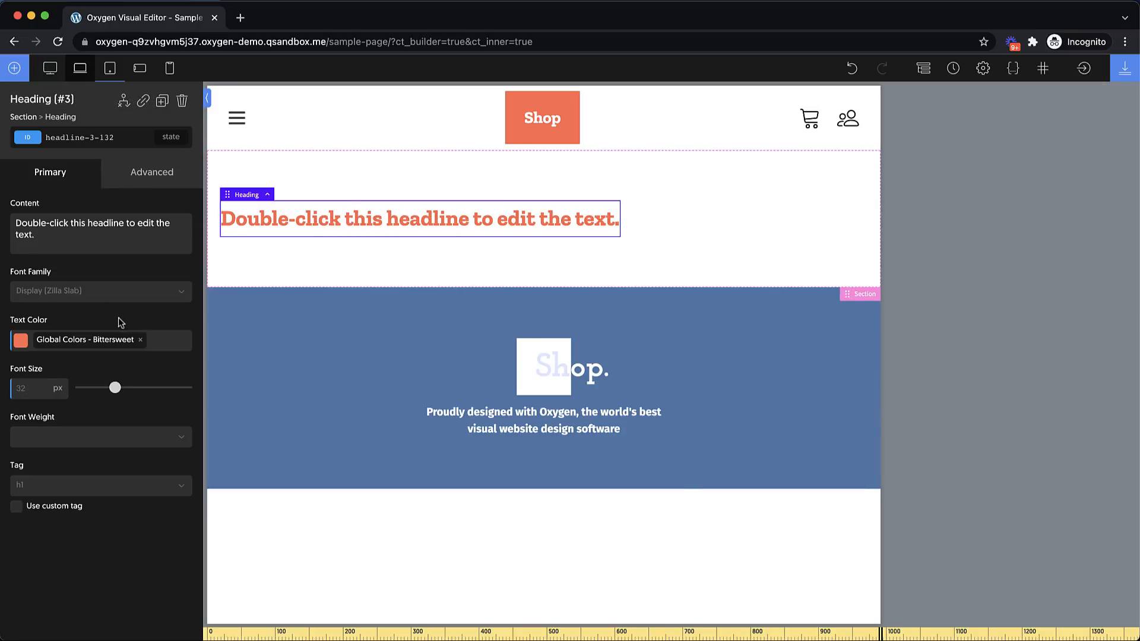
left_click(50, 68)
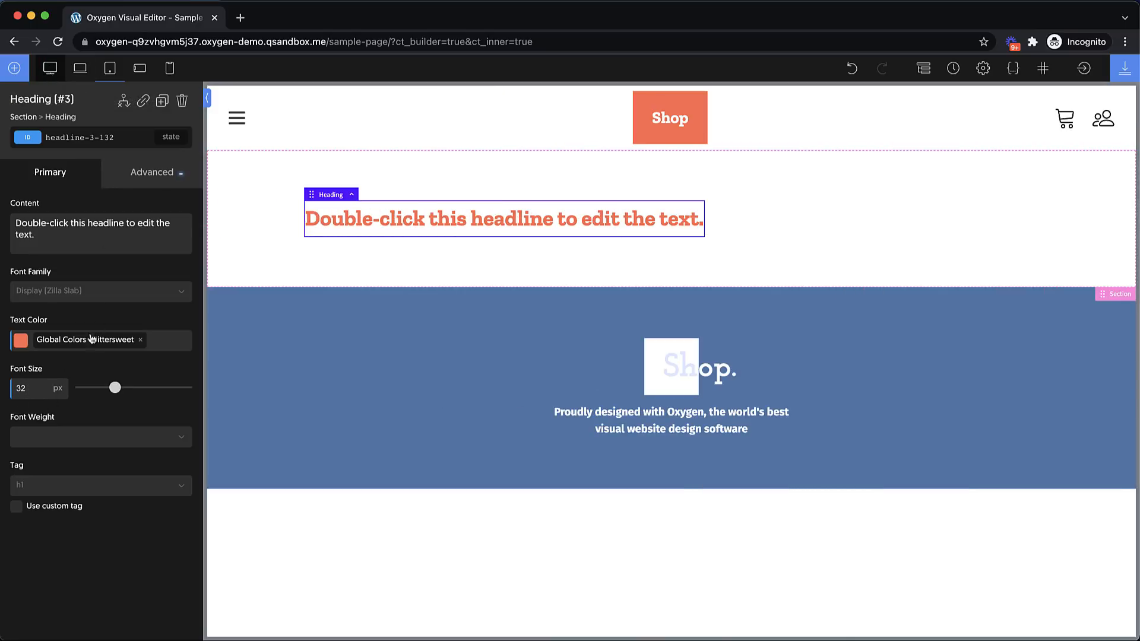
Clear the ID styles of the heading's headline-3-132 selector
left_click(121, 137)
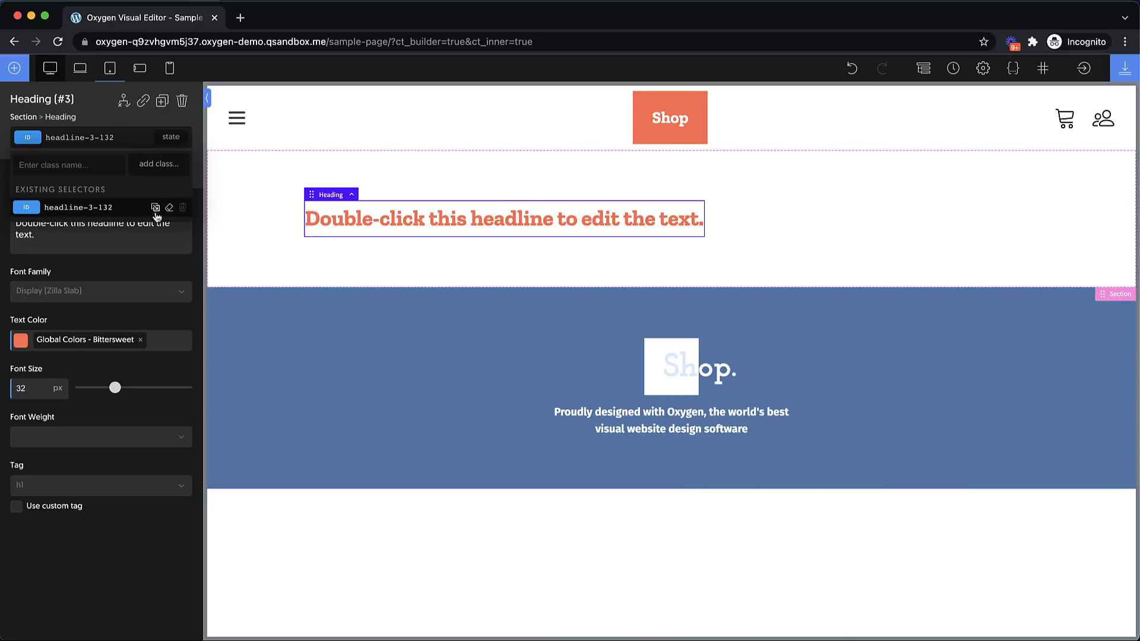
left_click(169, 209)
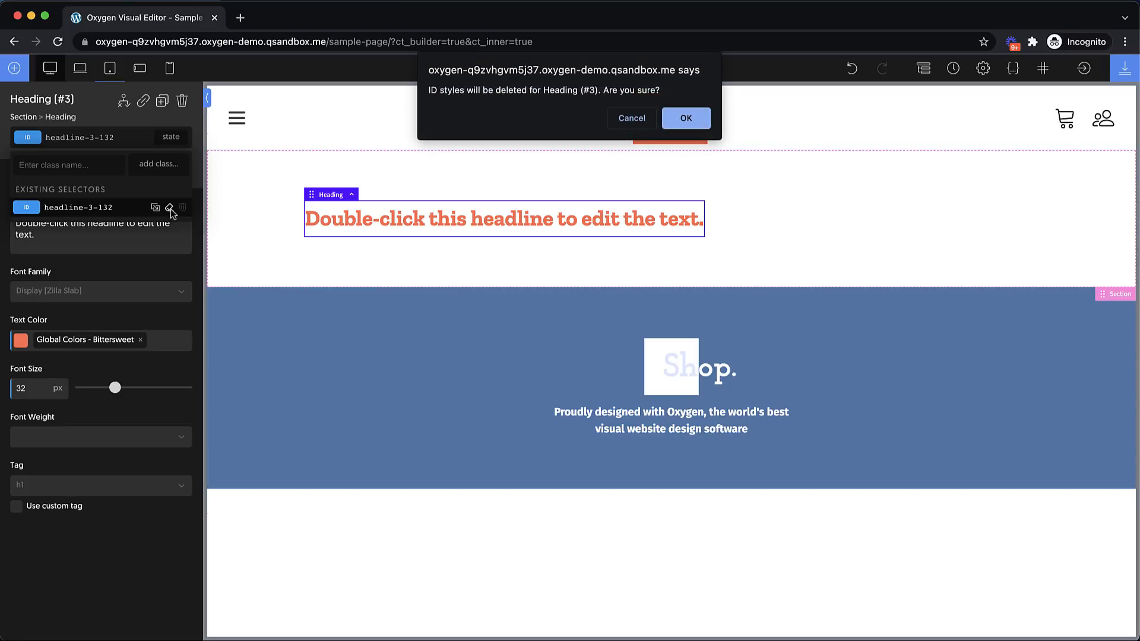
left_click(682, 117)
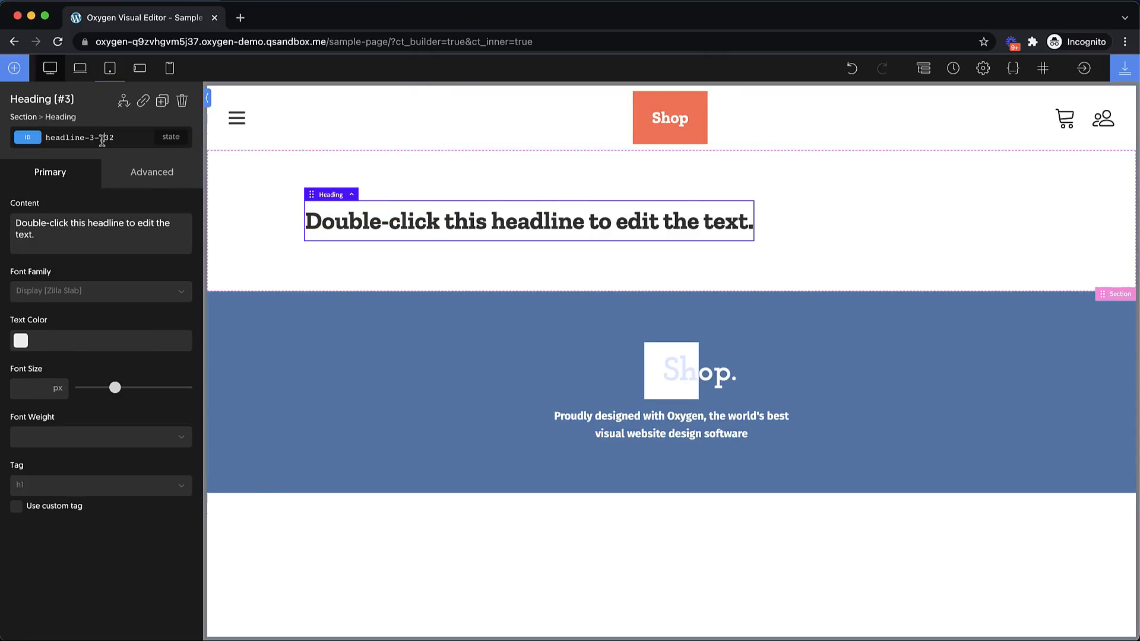
Add a class named heading to the heading element and set the class's font size to 32 px
left_click(102, 138)
type("heading")
key("Return")
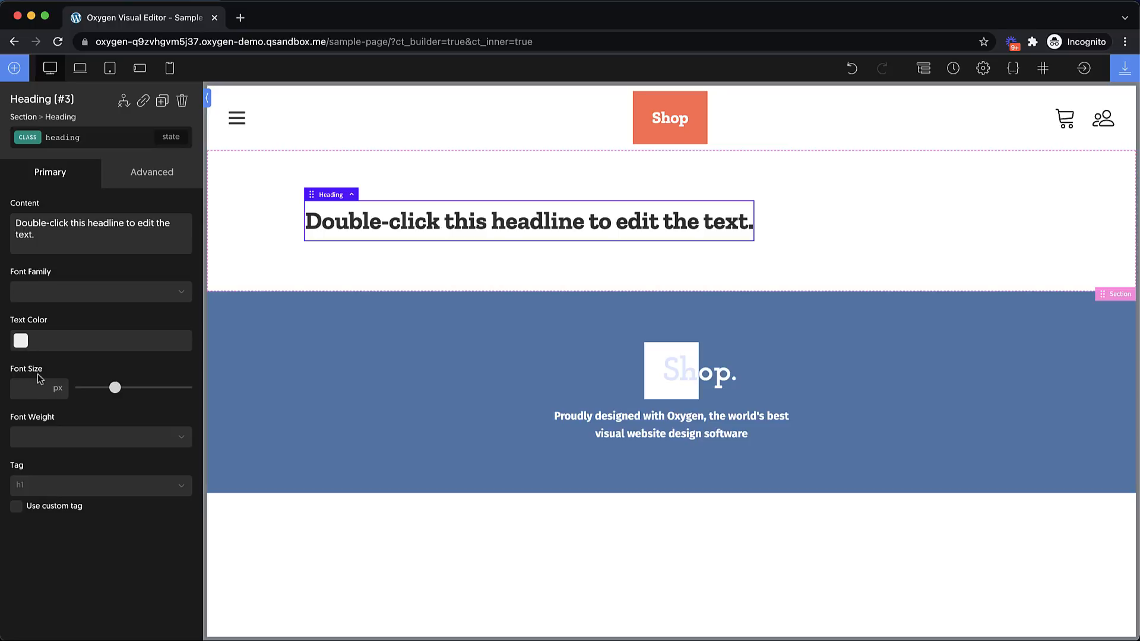
left_click(31, 394)
type("32")
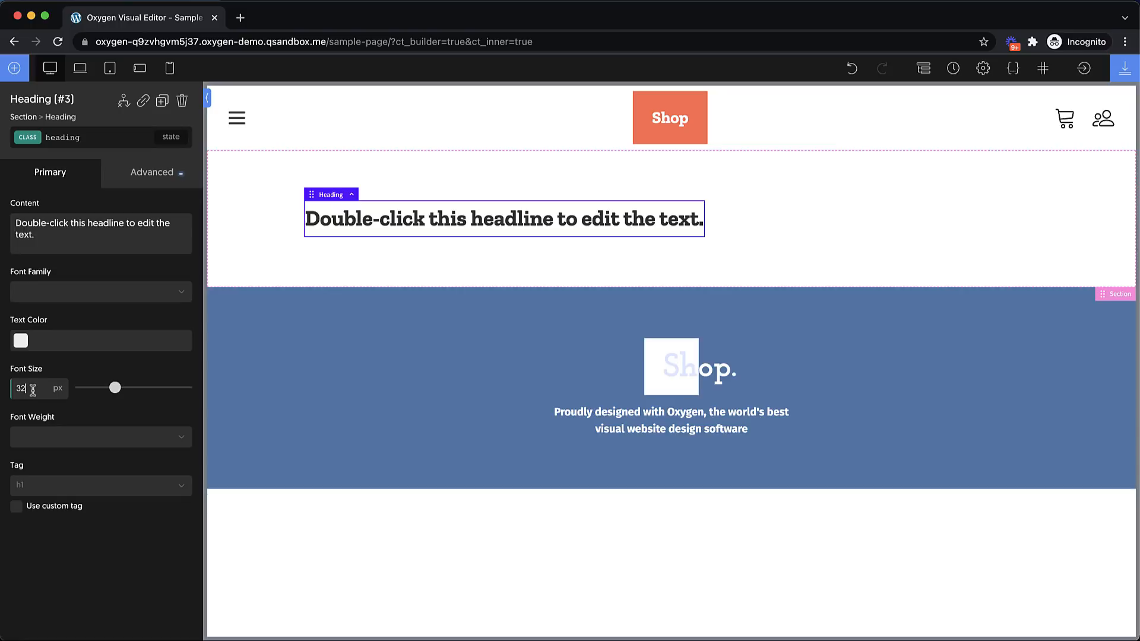
key("BackSpace")
key("BackSpace")
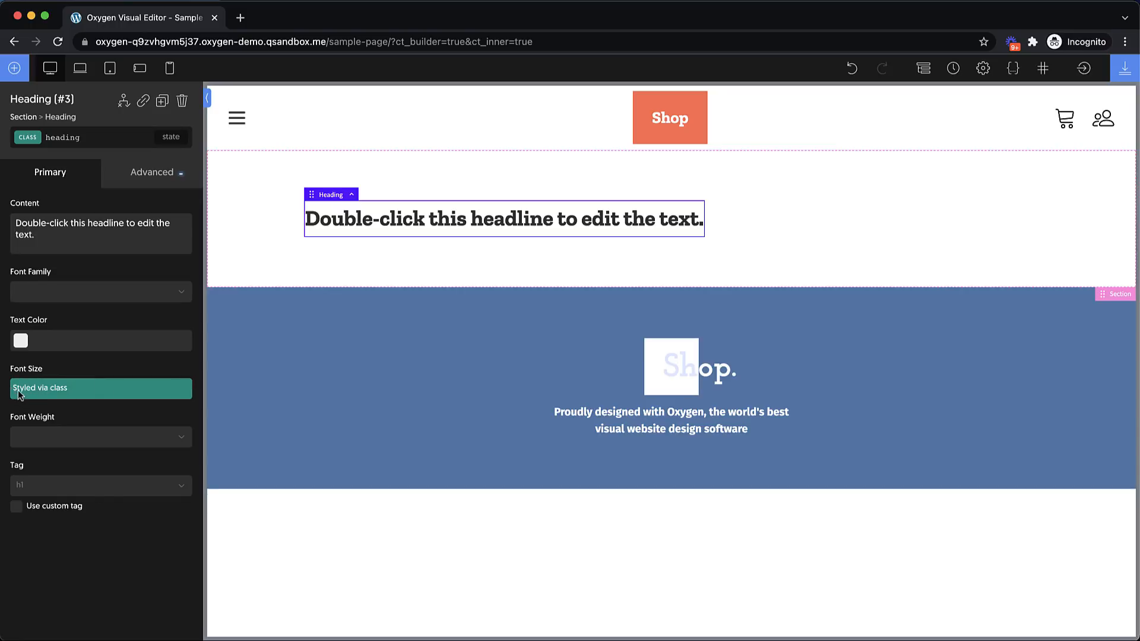
left_click(67, 386)
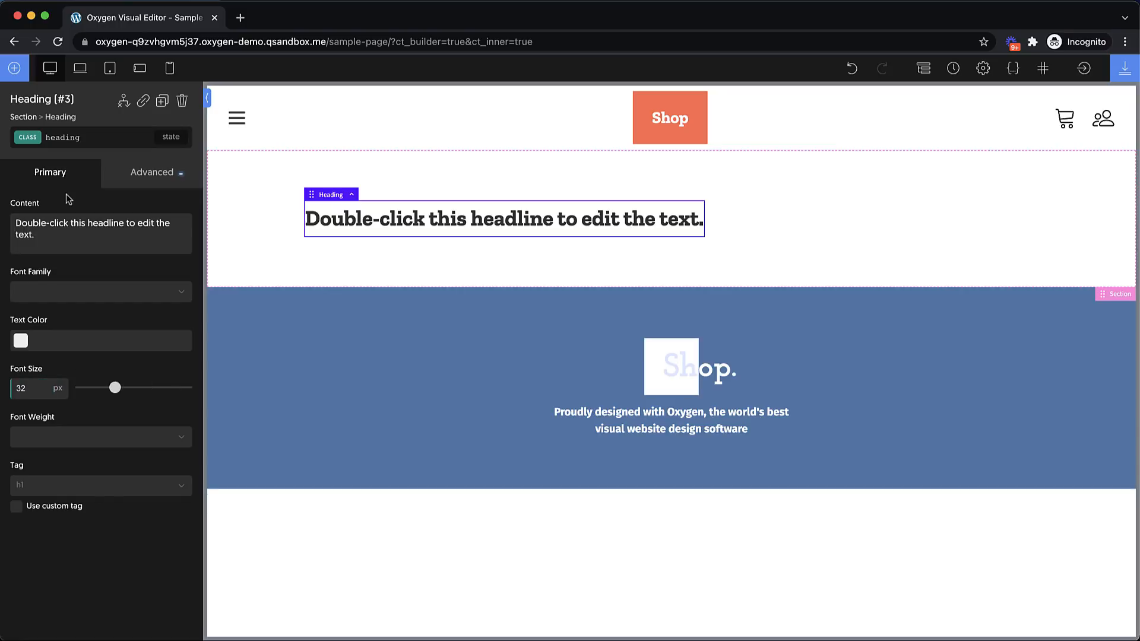
Switch the heading to its ID selector headline-3-132 and set the font size there to 32 px
left_click(69, 137)
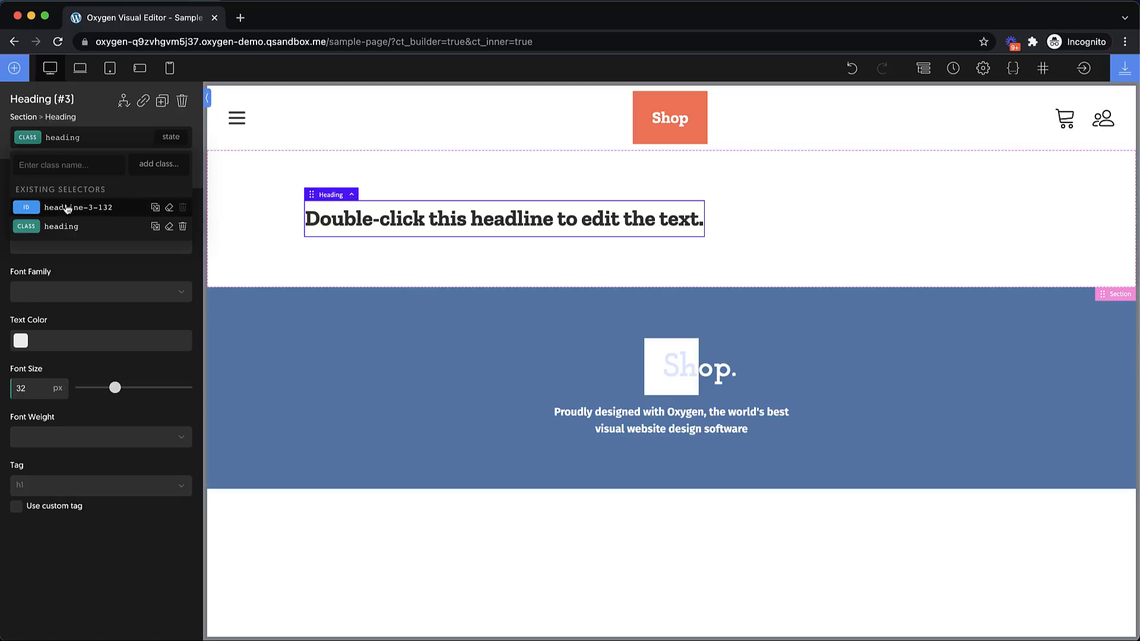
left_click(68, 208)
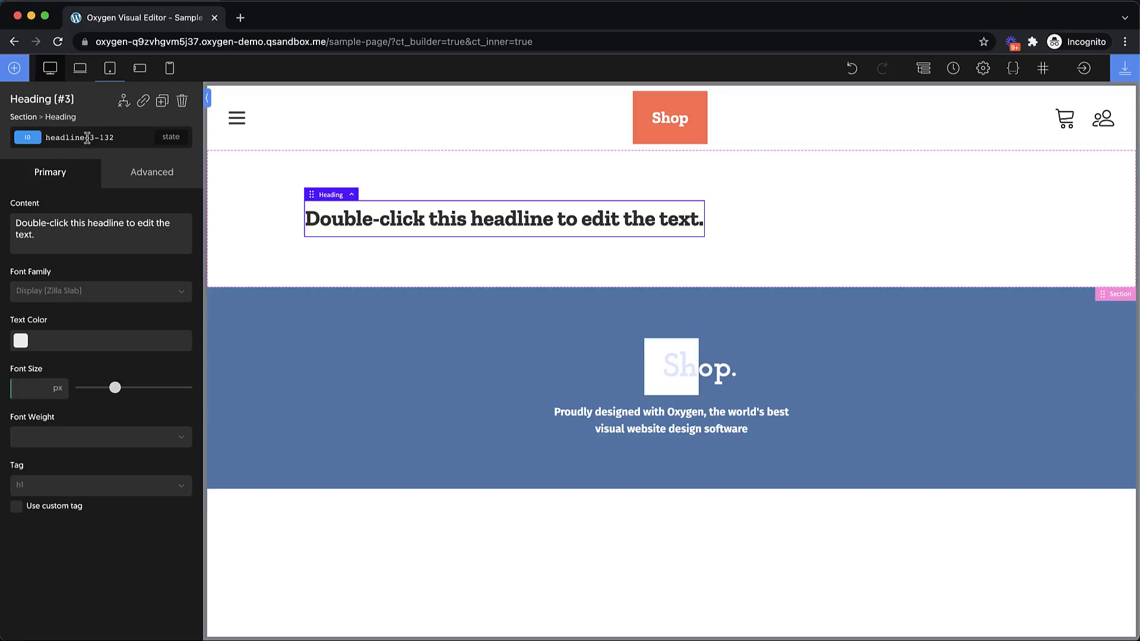
left_click(87, 139)
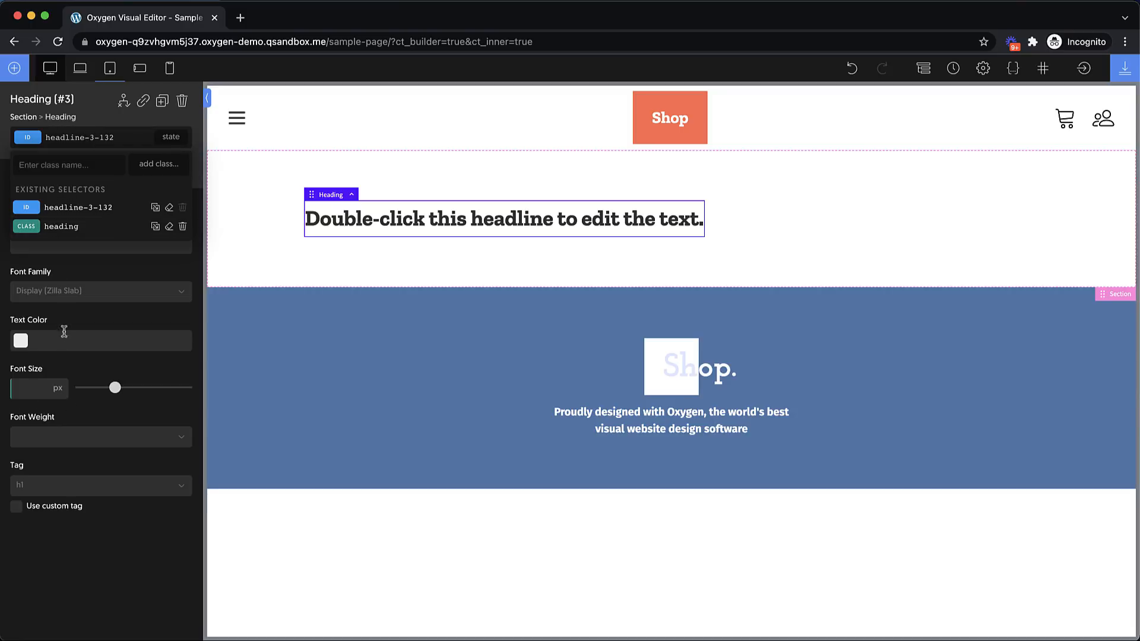
left_click(68, 357)
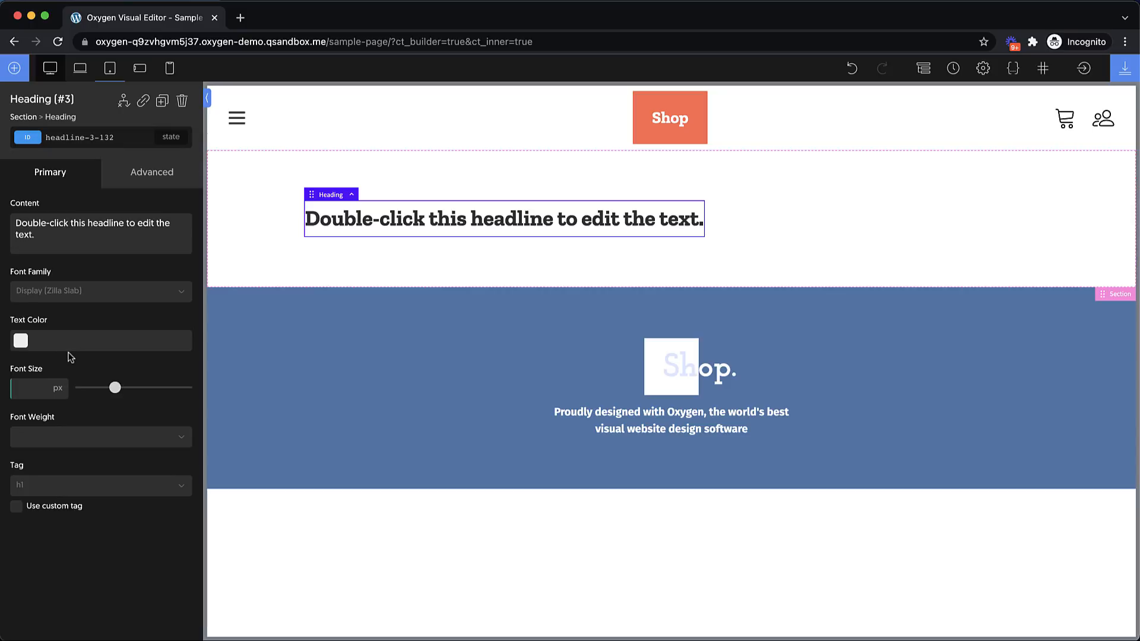
left_click(34, 387)
type("32")
Switch the heading back to the heading class and clear the class's font size
left_click(98, 137)
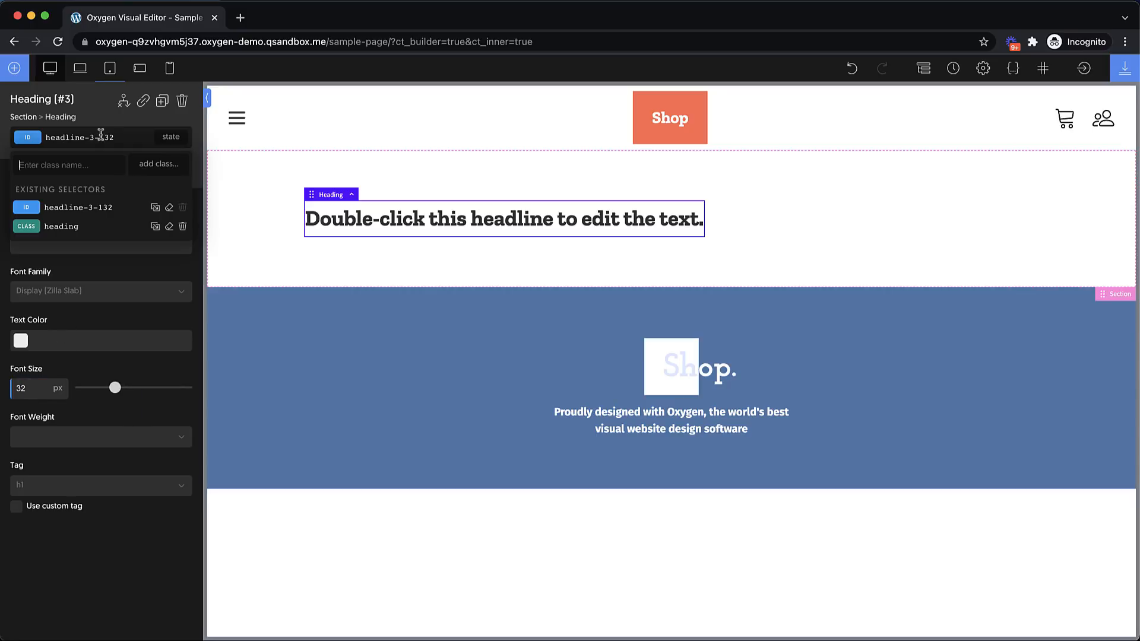
left_click(70, 226)
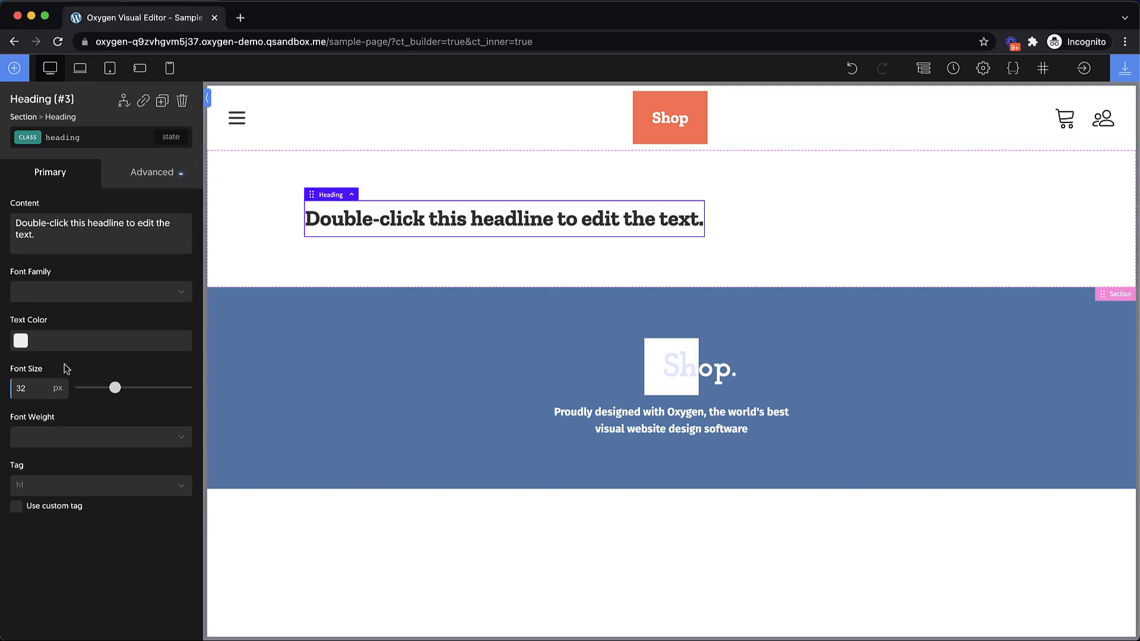
double_click(39, 387)
key("BackSpace")
left_click(26, 391)
type("3")
key("BackSpace")
key("BackSpace")
Set the heading class's layout display to block
left_click(159, 182)
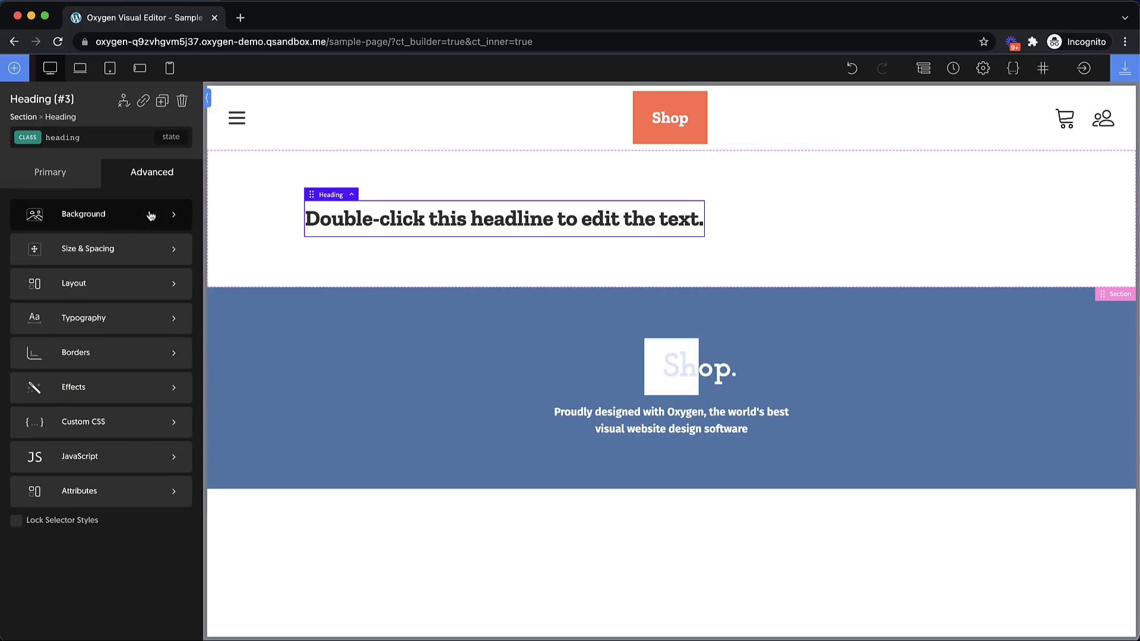
left_click(127, 280)
left_click(126, 254)
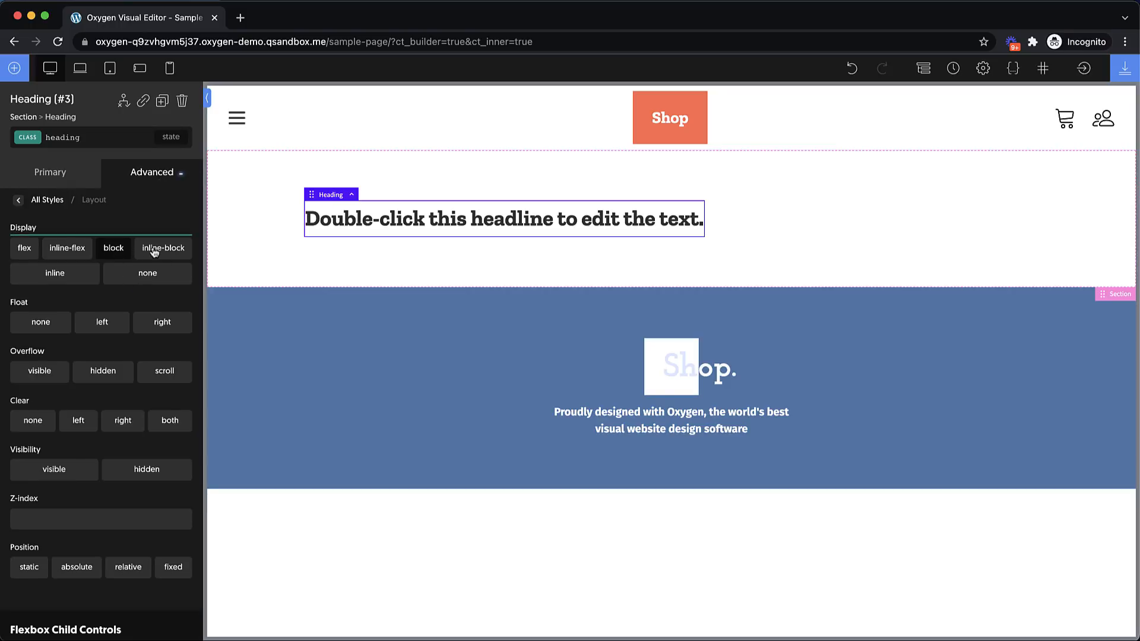
mouse_move(149, 237)
Set the heading class's top margin to 32 px in its size and spacing styles
left_click(158, 181)
left_click(127, 254)
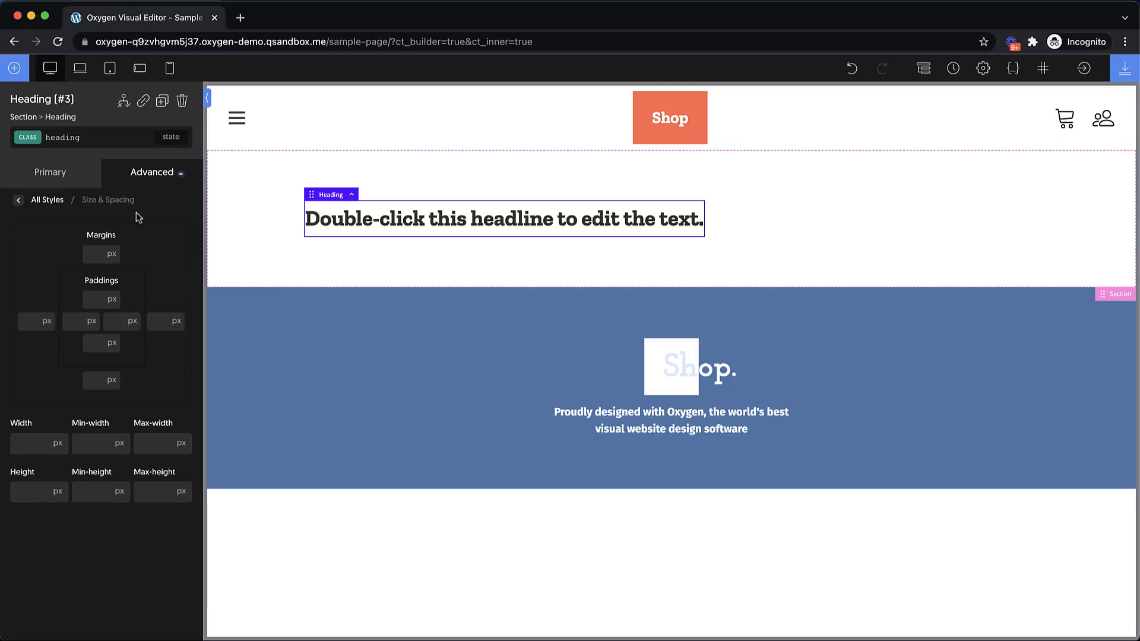
left_click(96, 255)
type("32")
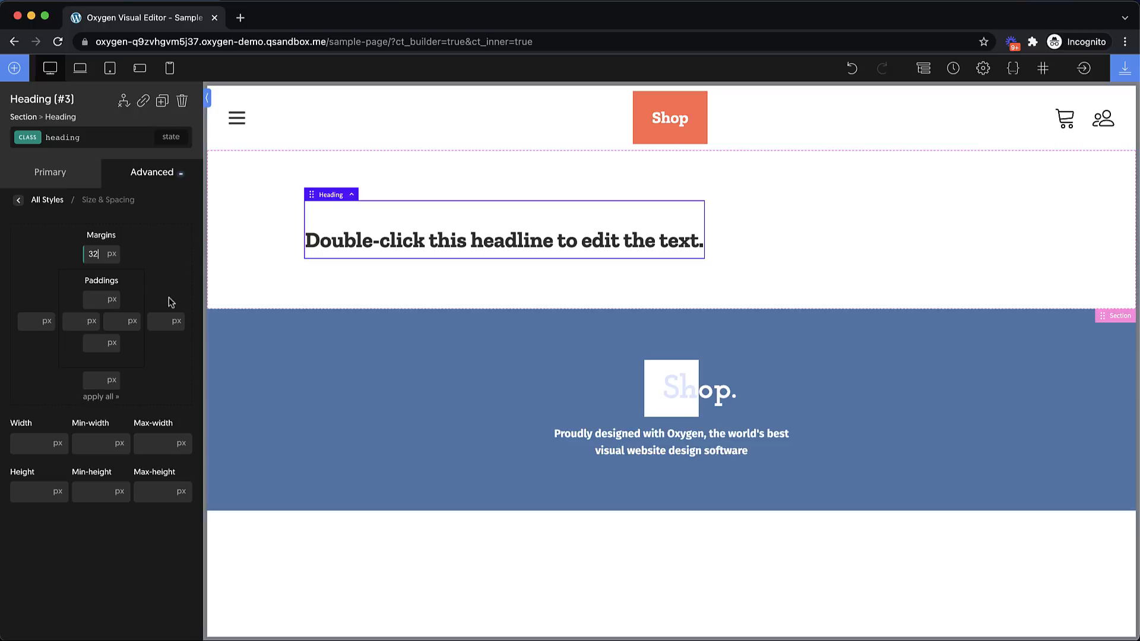
Delete the heading from the section and insert a two-column Columns element in its place
left_click(182, 100)
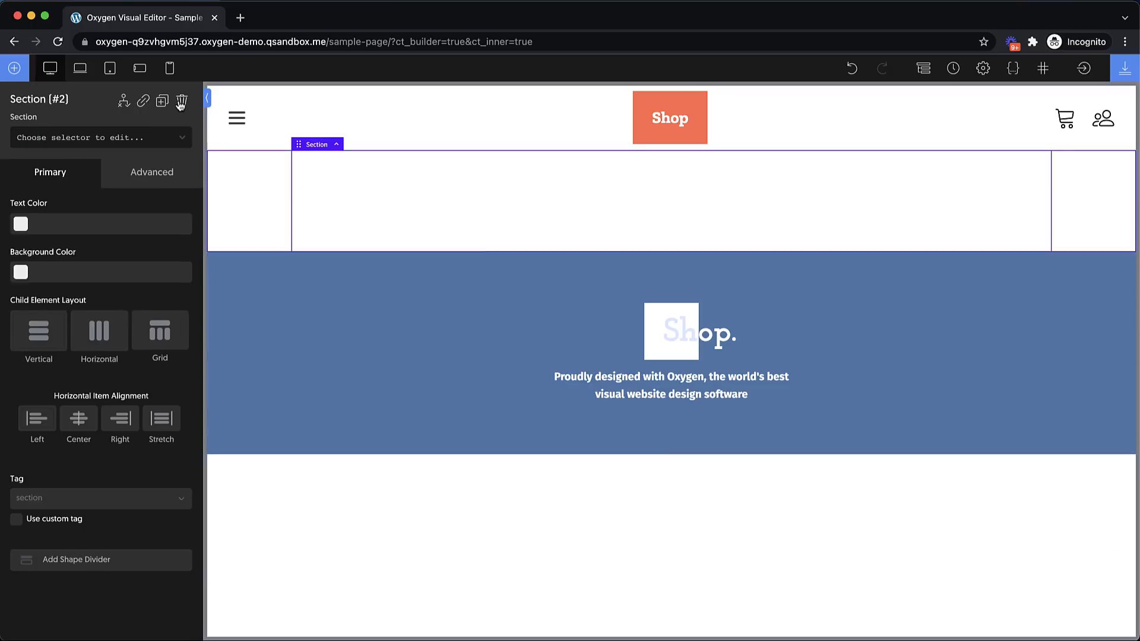
left_click(15, 68)
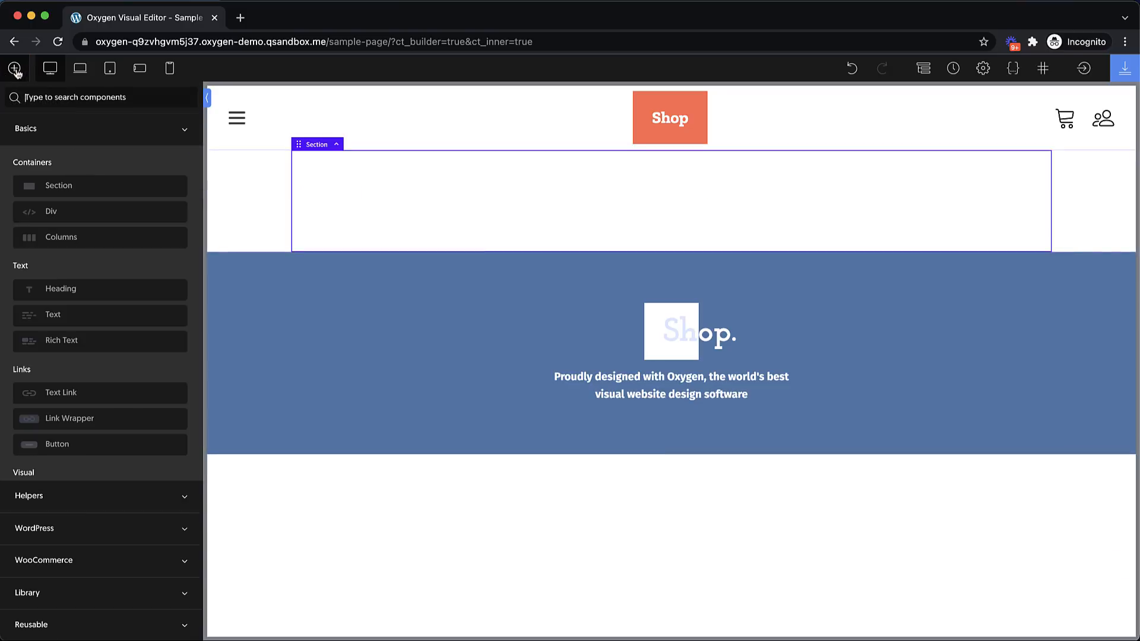
left_click(71, 238)
left_click(71, 241)
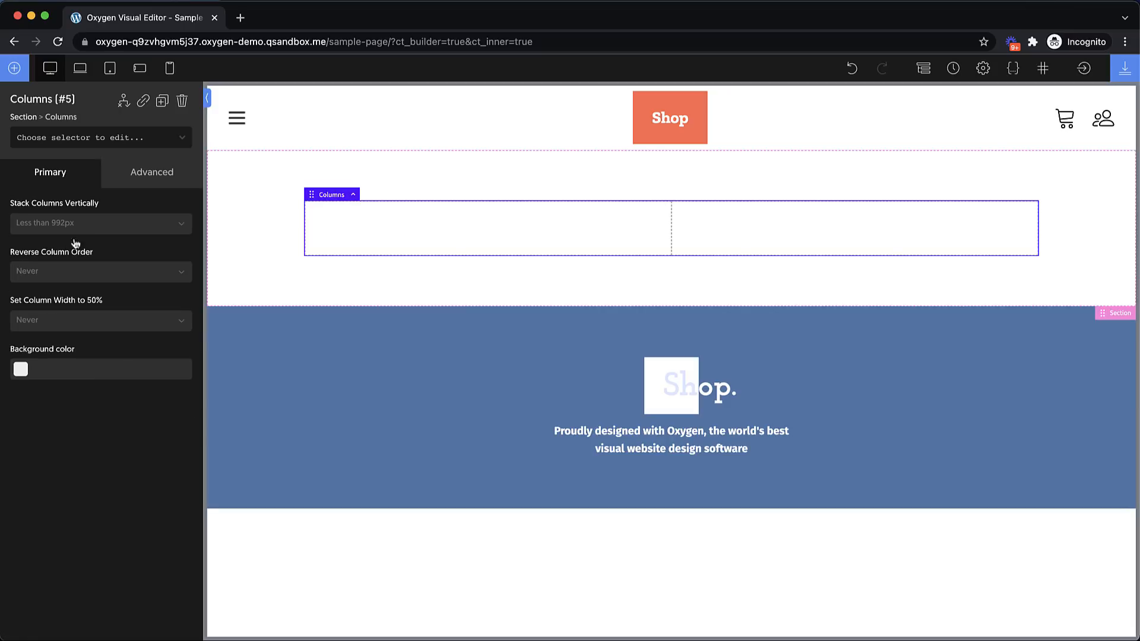
Add a Heading and a Text component to the first column
left_click(16, 69)
type("head")
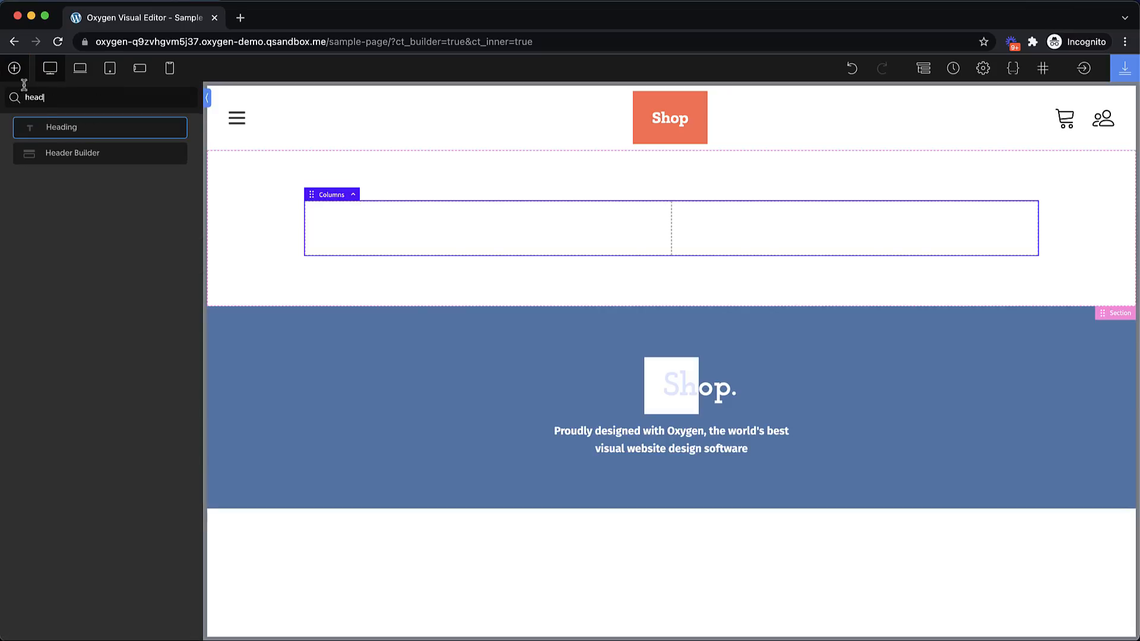
left_click(52, 125)
type("text")
left_click(52, 125)
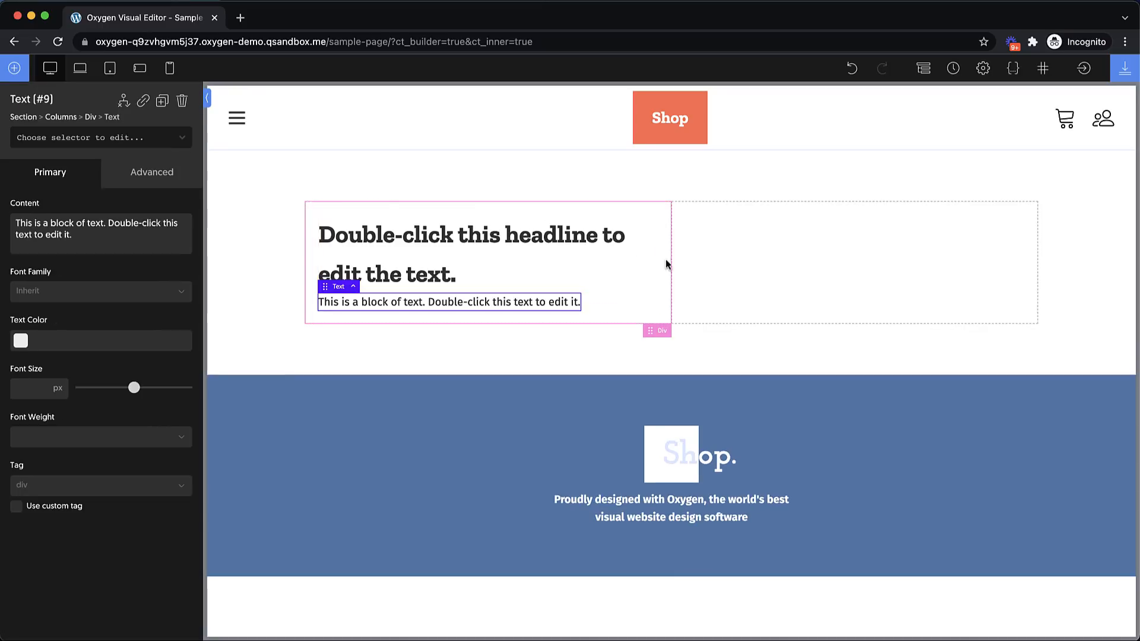
Add an Image component to the empty second column
left_click(708, 249)
left_click(14, 69)
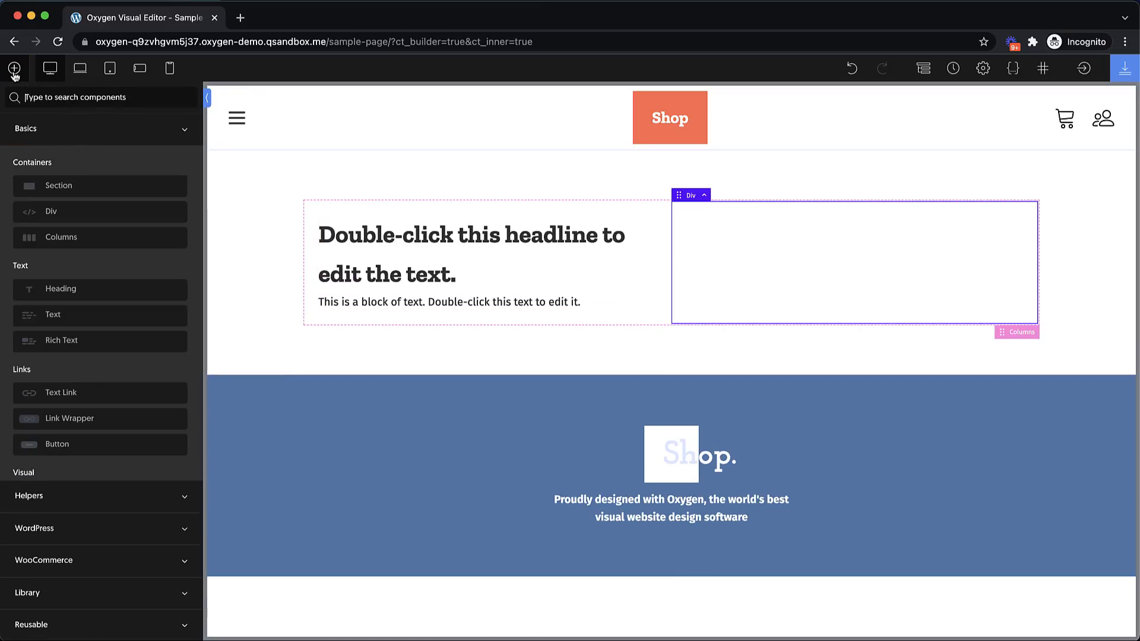
type("image")
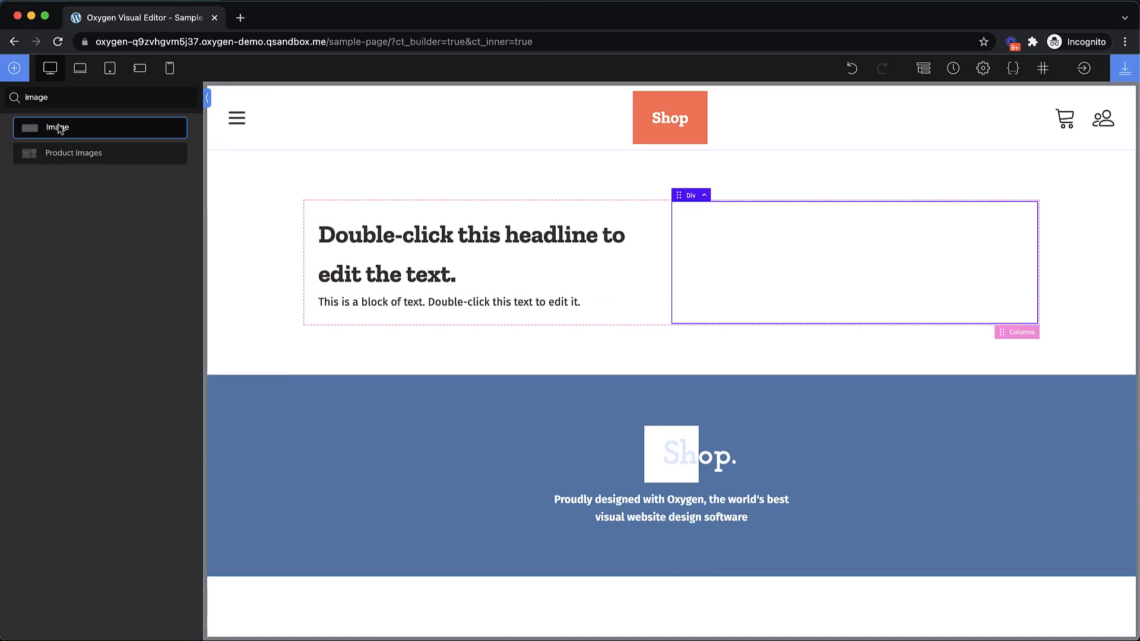
left_click(52, 125)
Set the text color of the first column's heading to the global color Bittersweet
left_click(528, 245)
left_click(22, 341)
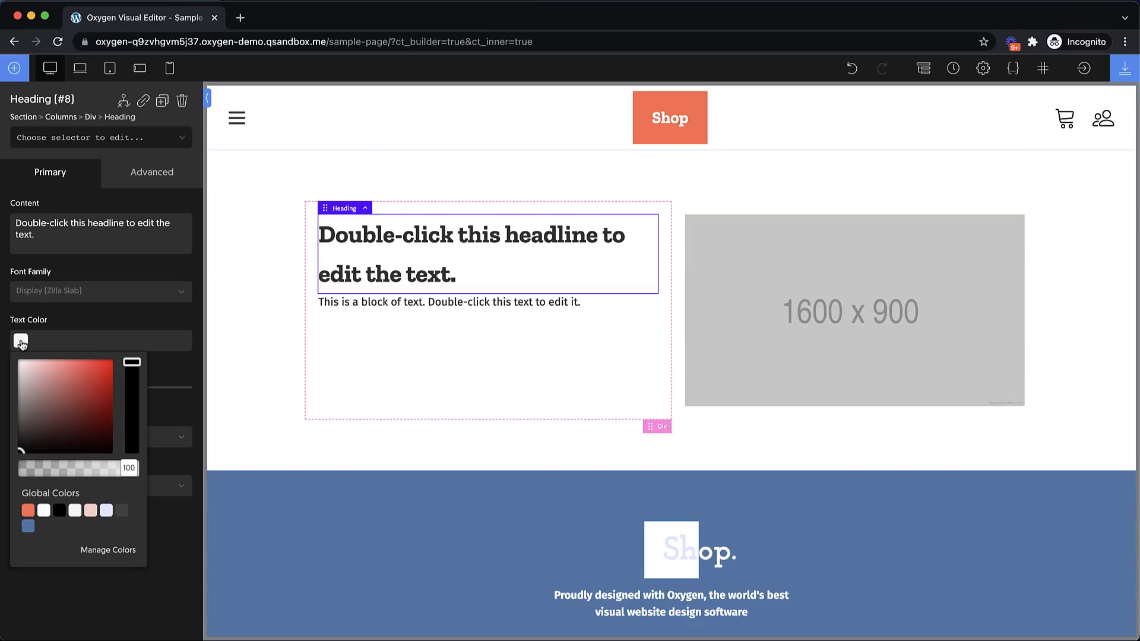
left_click(28, 511)
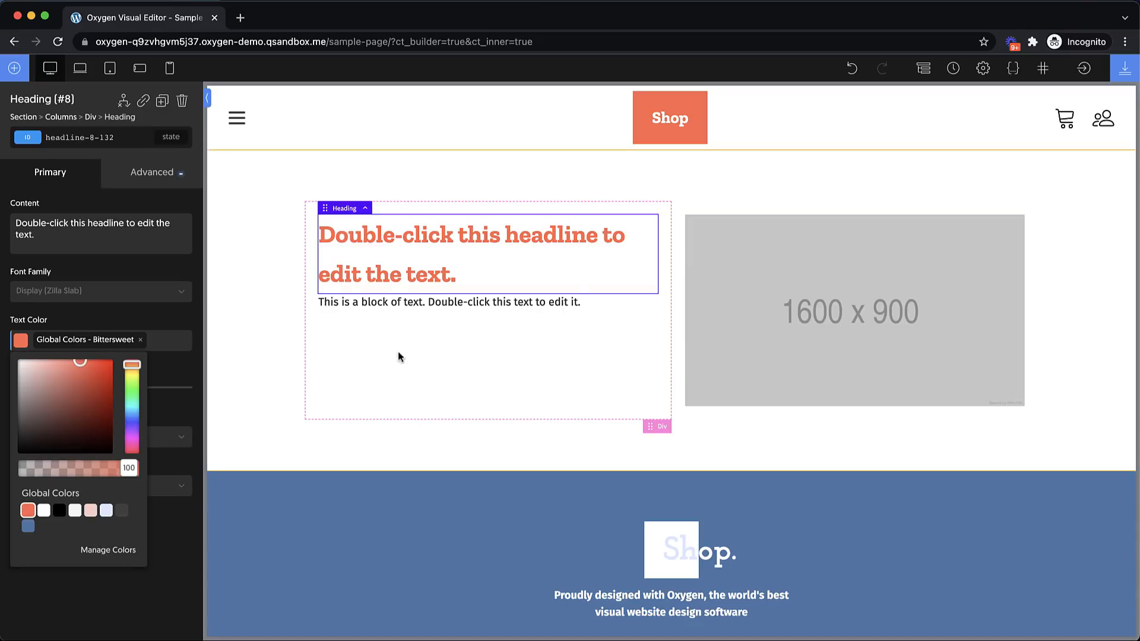
Give the first column's heading a bottom margin of 32 px
left_click(432, 302)
left_click(444, 275)
left_click(160, 174)
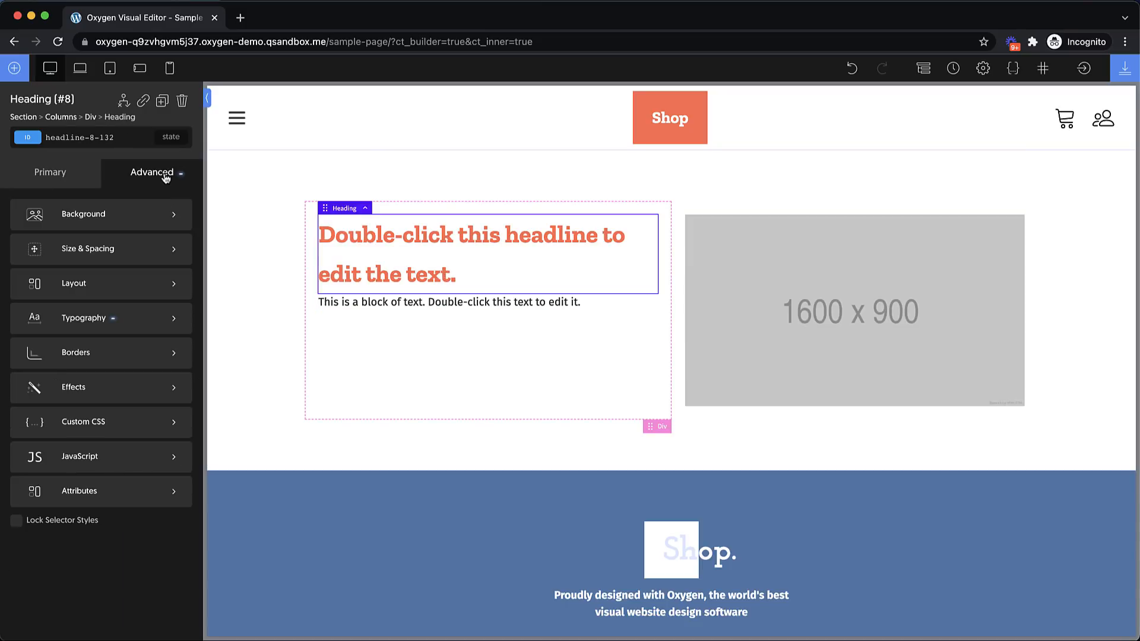
left_click(128, 255)
left_click(91, 379)
type("32")
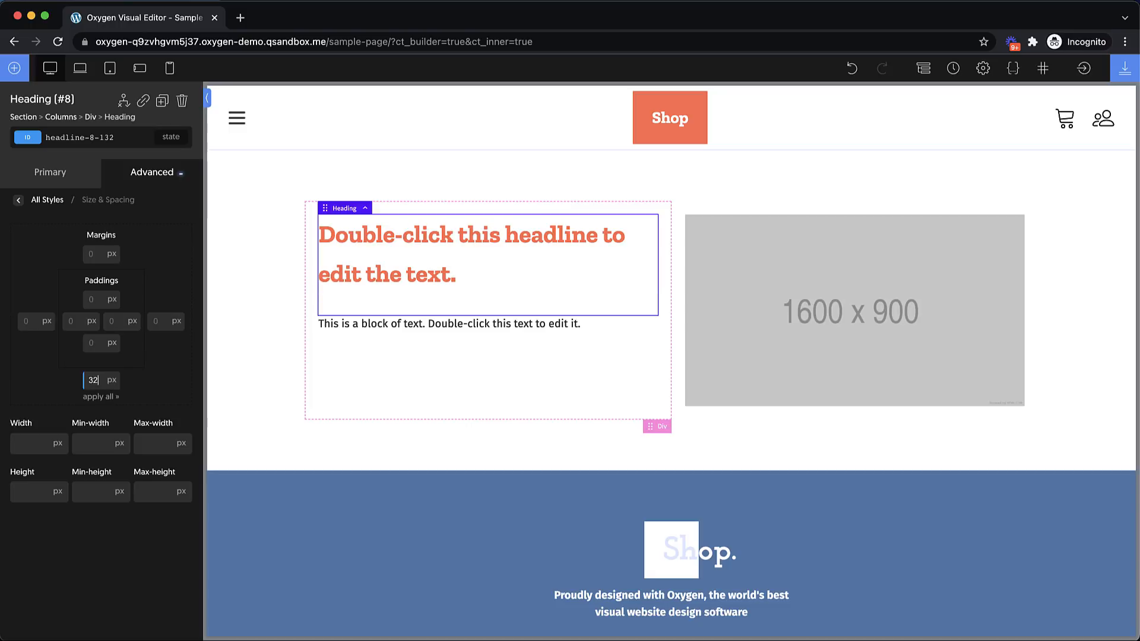
Replace the text block below the heading with a paragraph of lorem ipsum placeholder text
left_click(419, 325)
double_click(419, 325)
type("l")
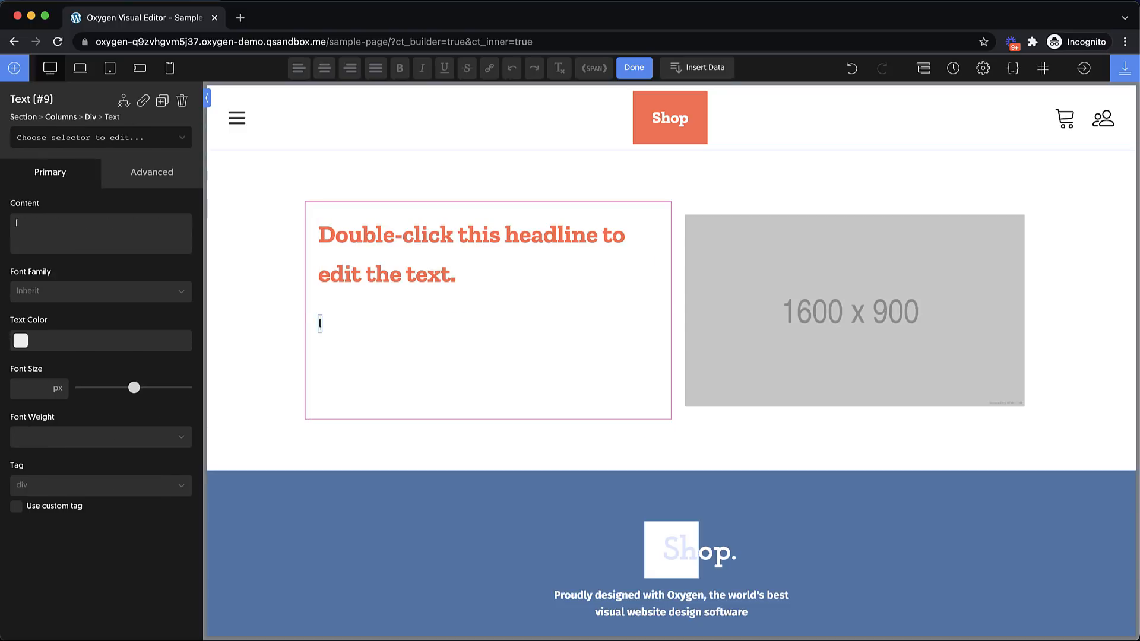
type("ipsum")
left_click(736, 437)
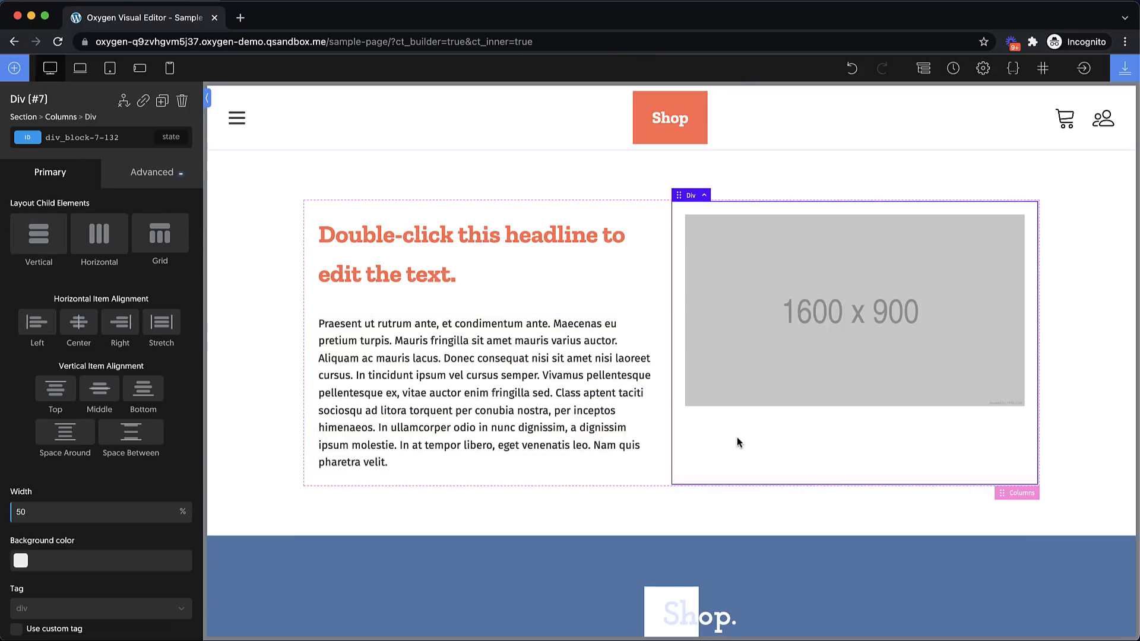
Duplicate the Columns element within the section, and delete one of the two copies
left_click(1019, 497)
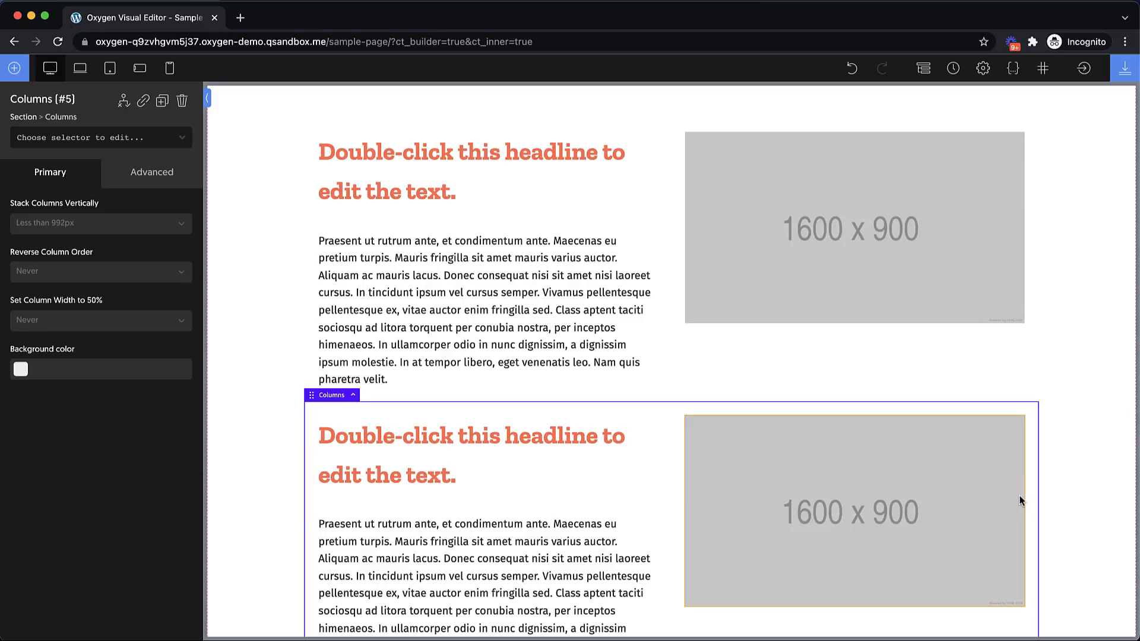
key("Delete")
scroll(1020, 497, "up", 2)
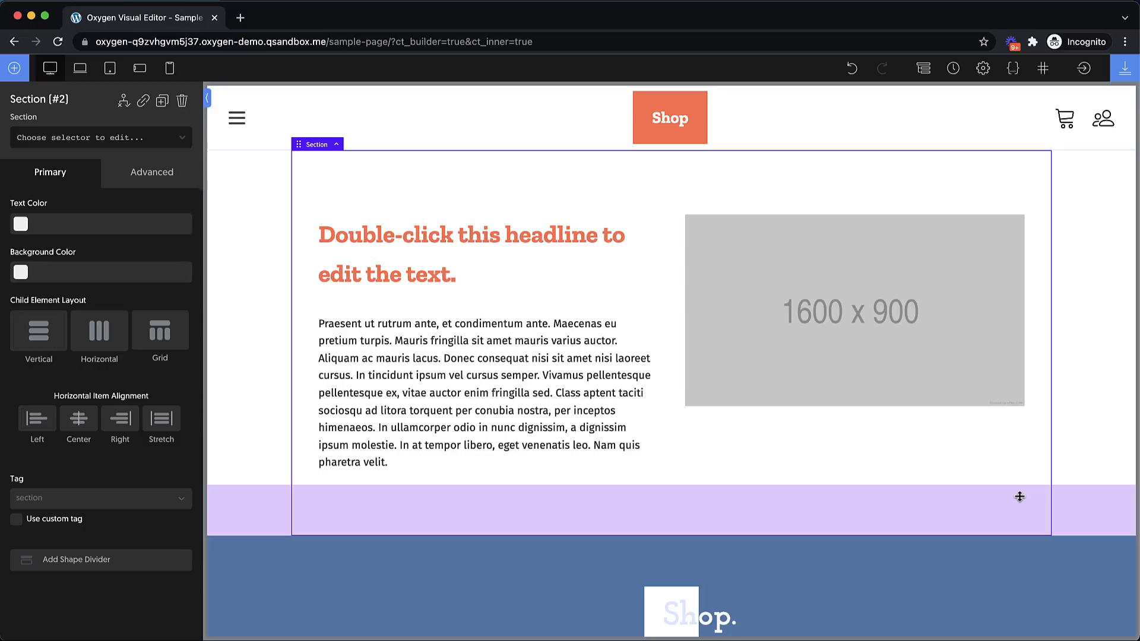
Copy the whole Columns element to the Oxygen clipboard
left_click(873, 462)
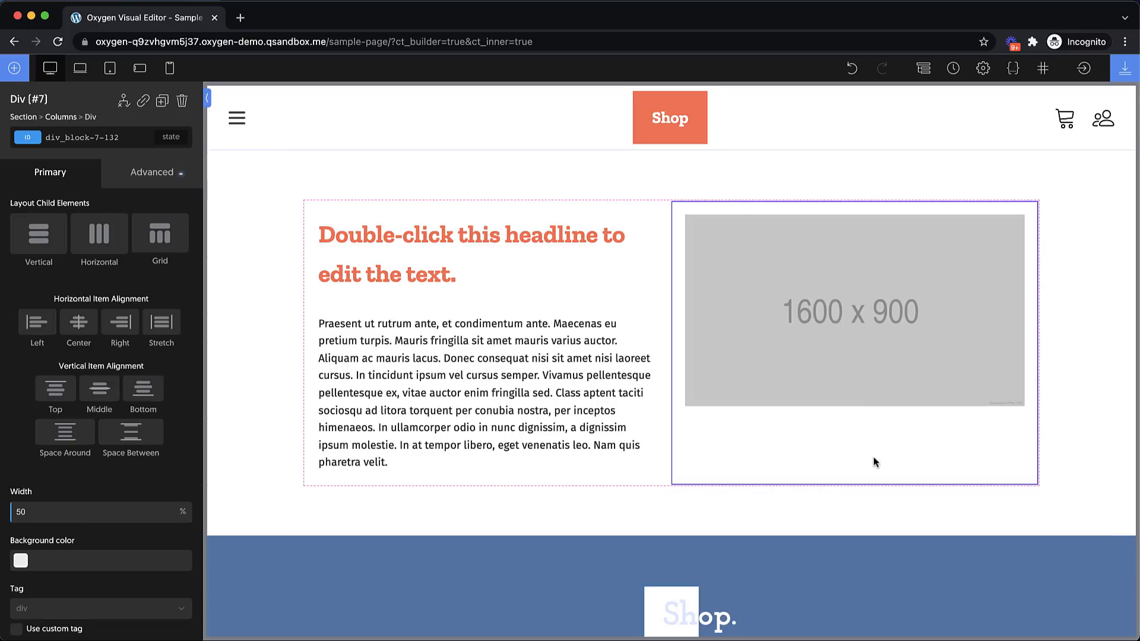
left_click(1022, 491)
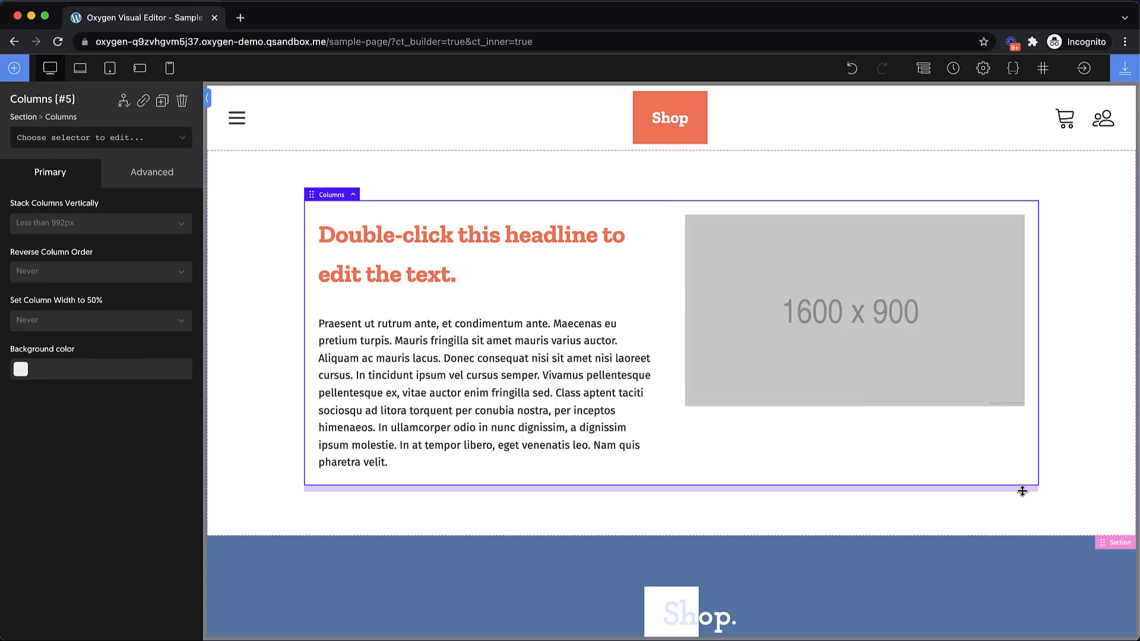
key("super+c")
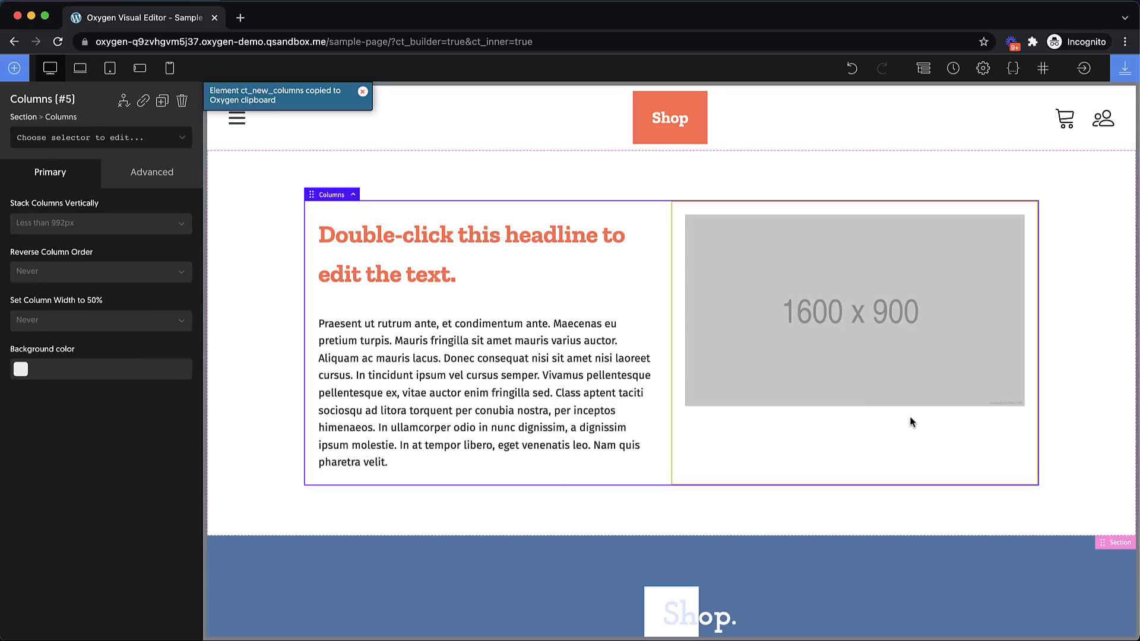
Add a new Section below the existing one and paste the copied Columns element into it
scroll(665, 394, "down", 1)
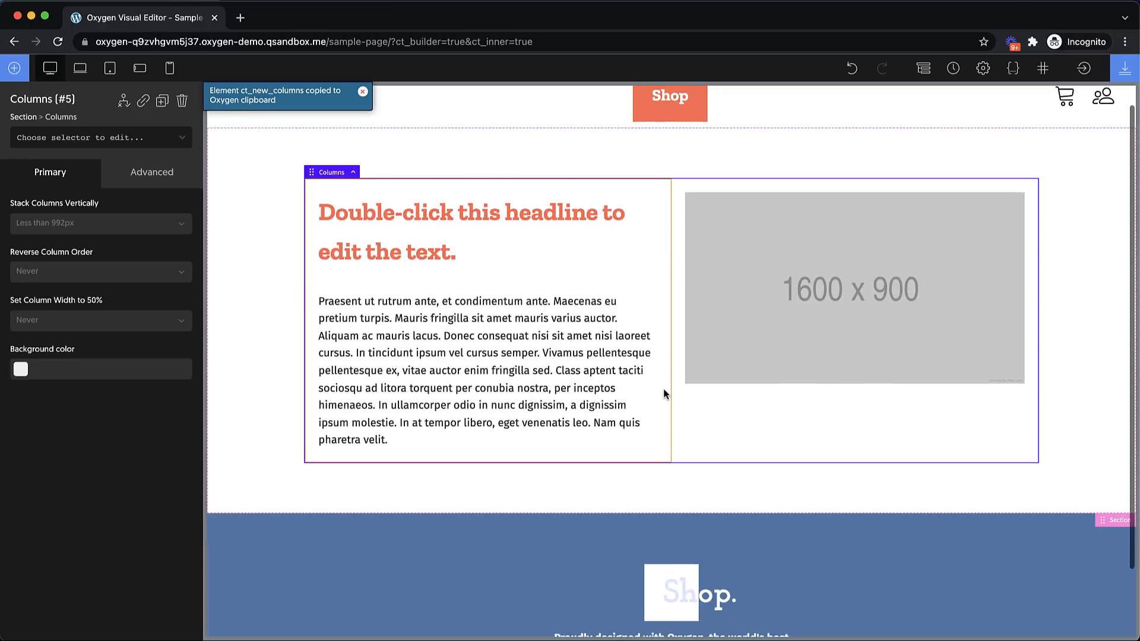
left_click(345, 492)
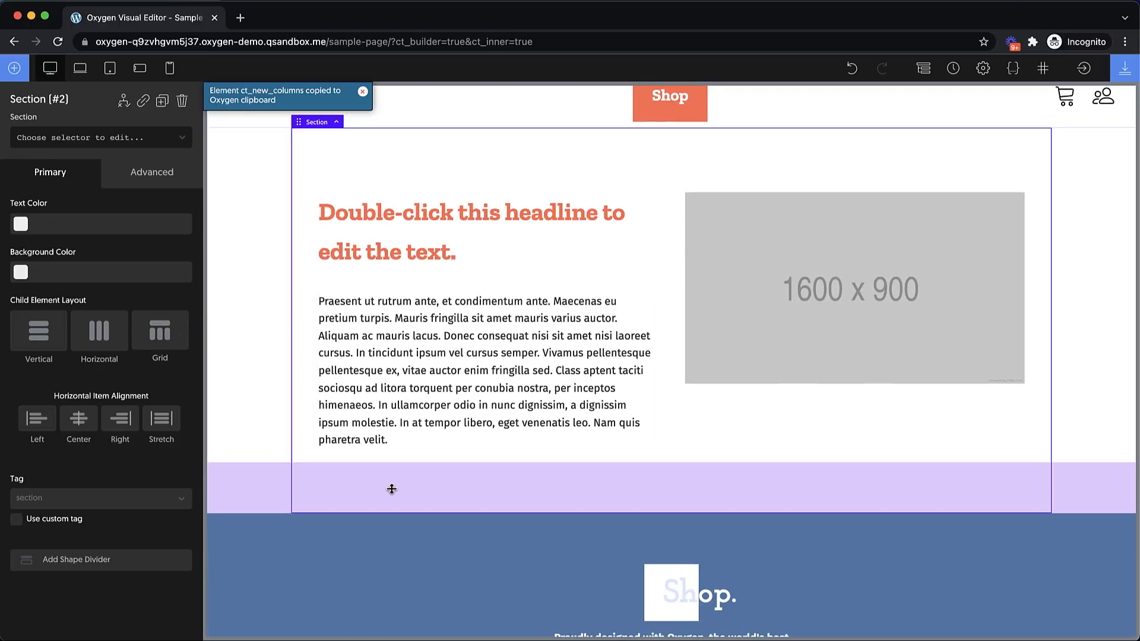
left_click(15, 68)
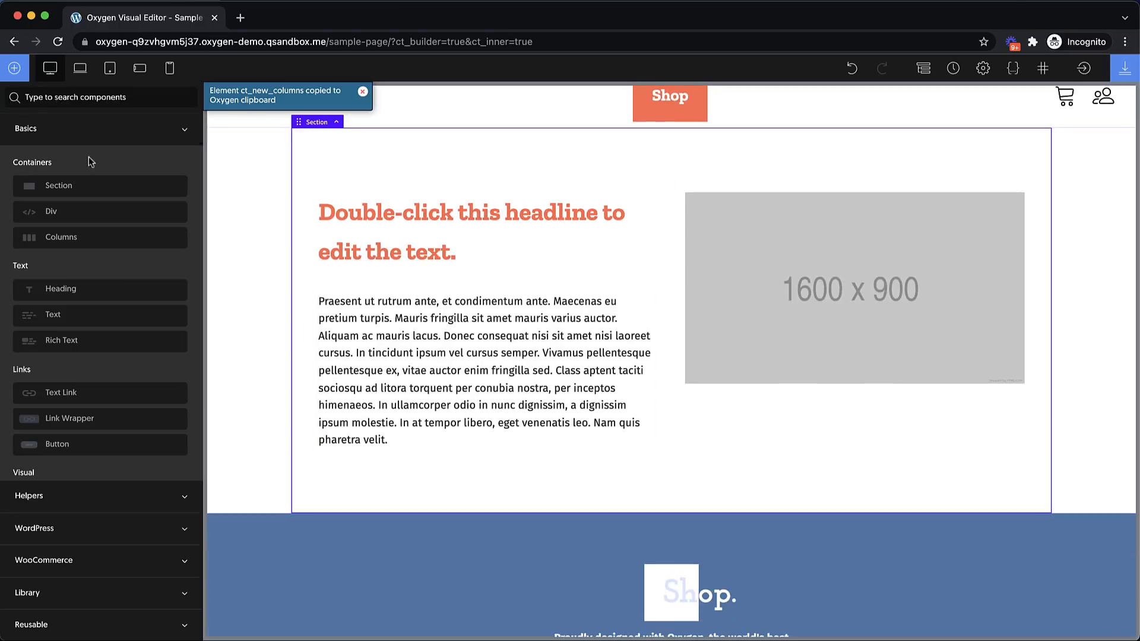
left_click(86, 187)
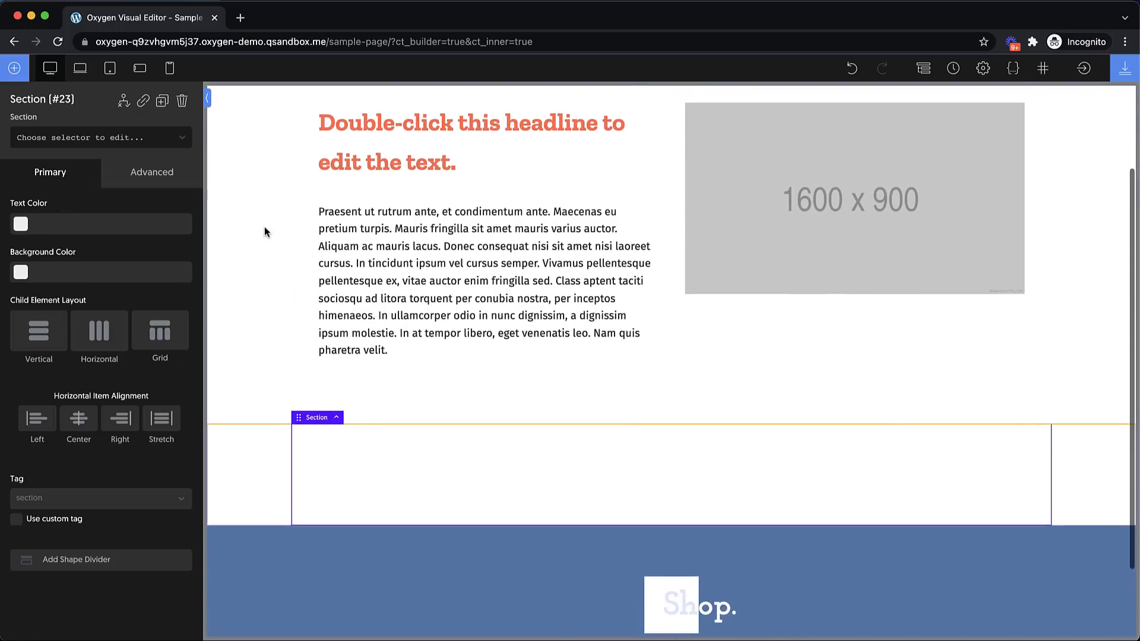
key("super+v")
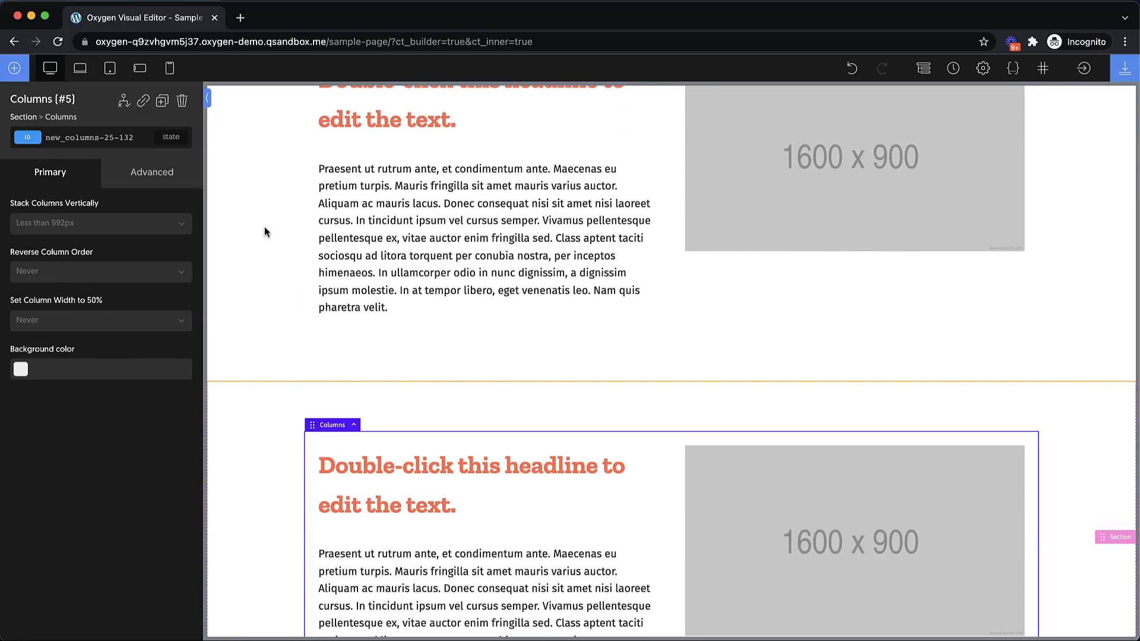
scroll(265, 232, "down", 3)
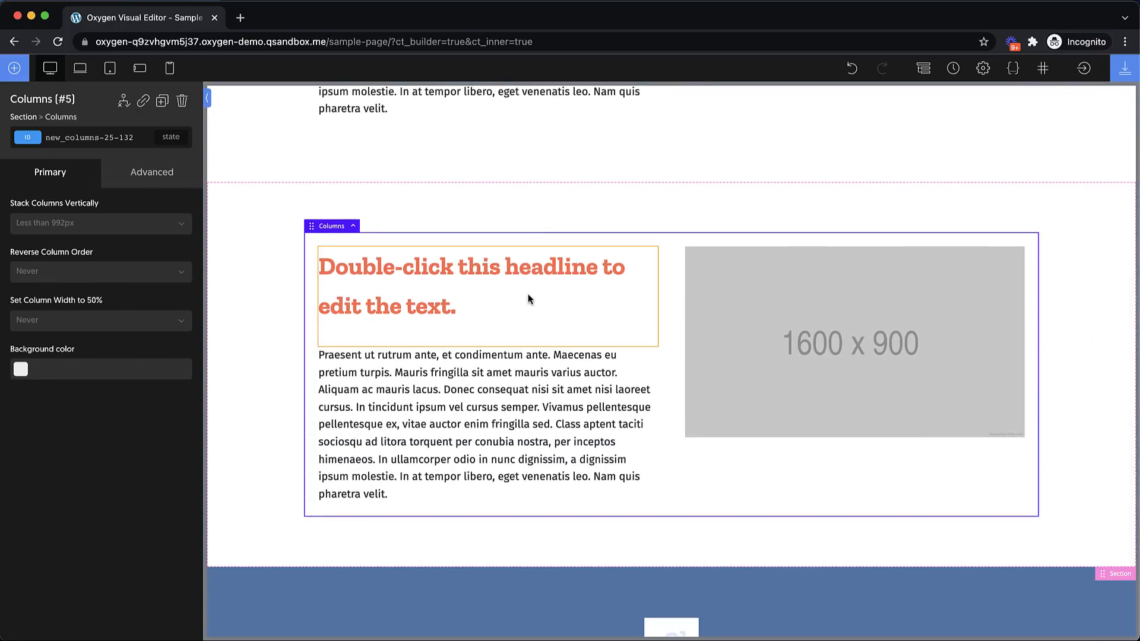
Save the page and return to the WordPress admin, and publish a new page titled "Sample Page 2"
left_click(1124, 68)
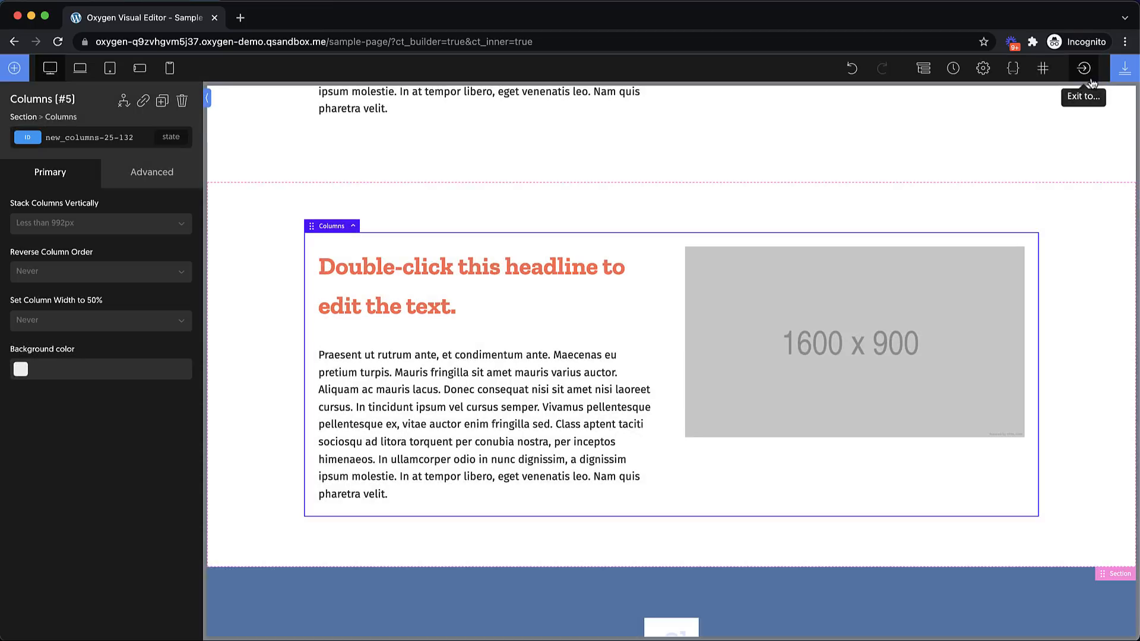
left_click(1091, 96)
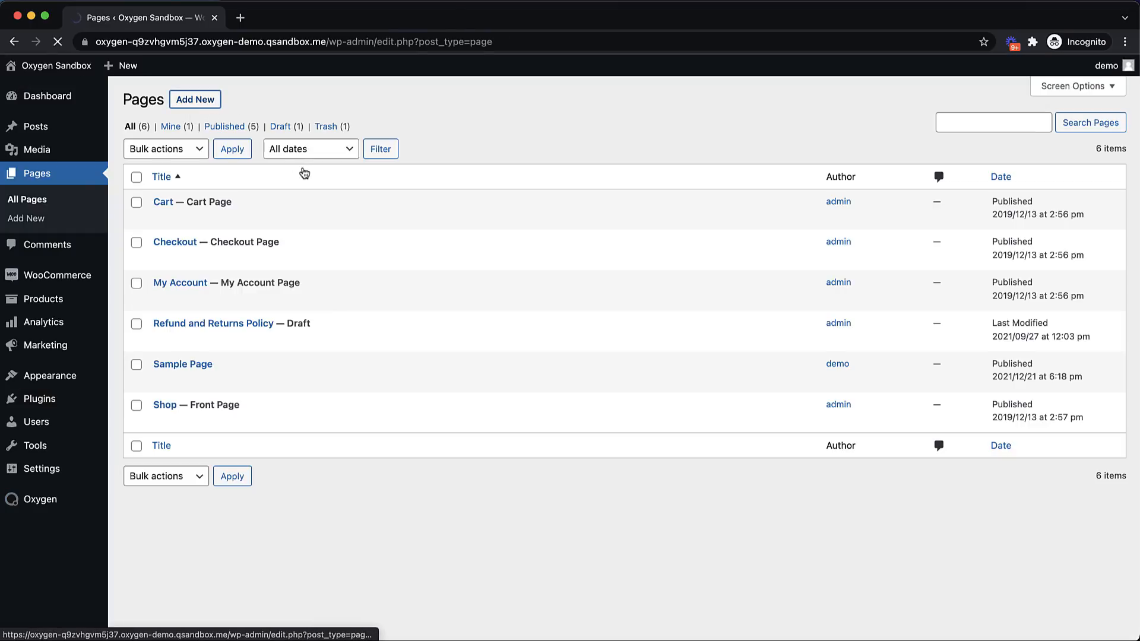
type("Samp")
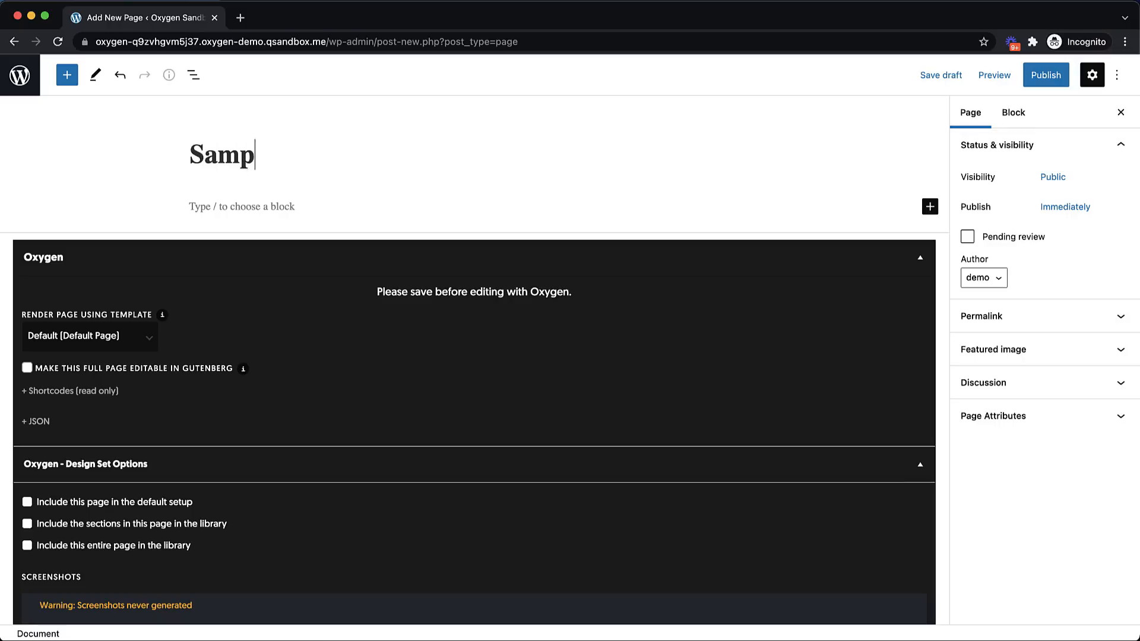
type("le Page 2")
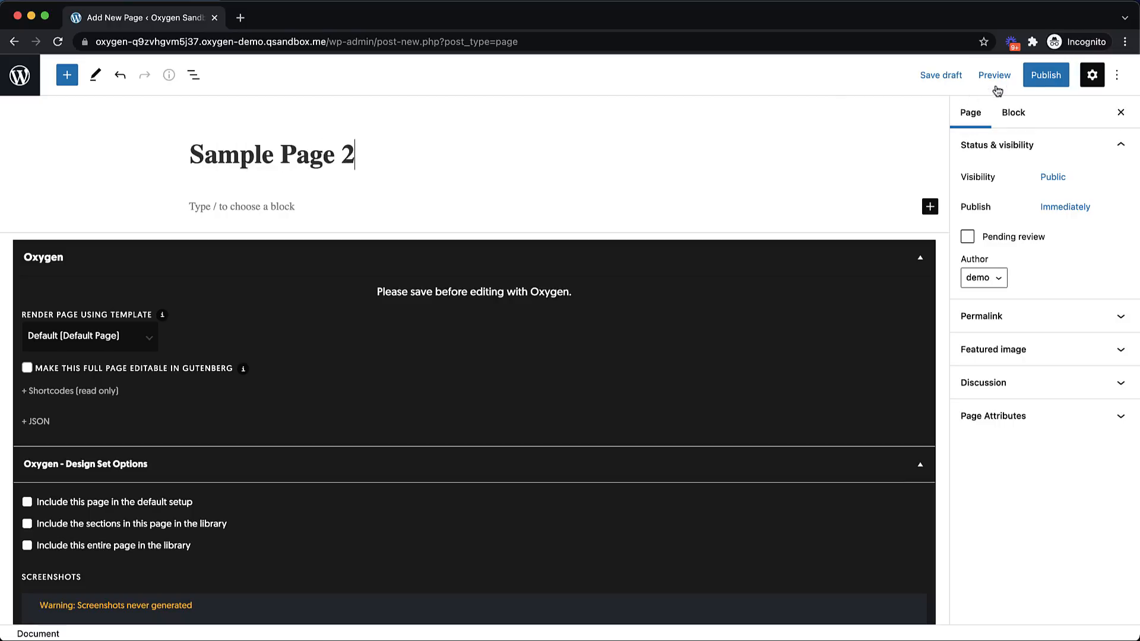
left_click(1044, 75)
left_click(1002, 76)
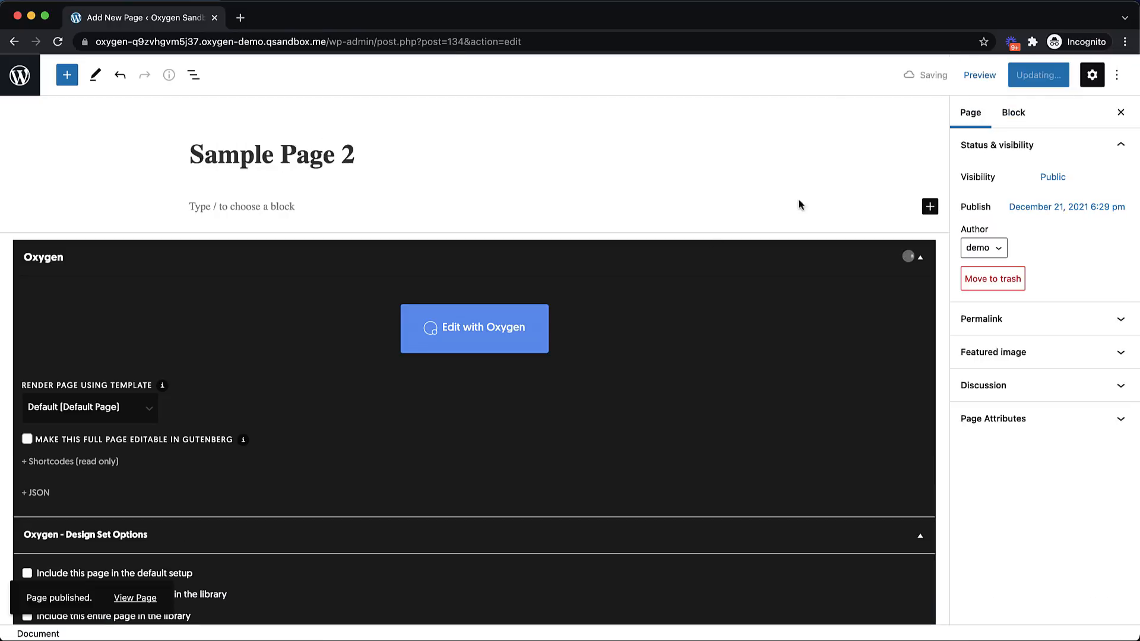
Open Sample Page 2 for editing in Oxygen and add a Section holding the copied Columns element
left_click(480, 335)
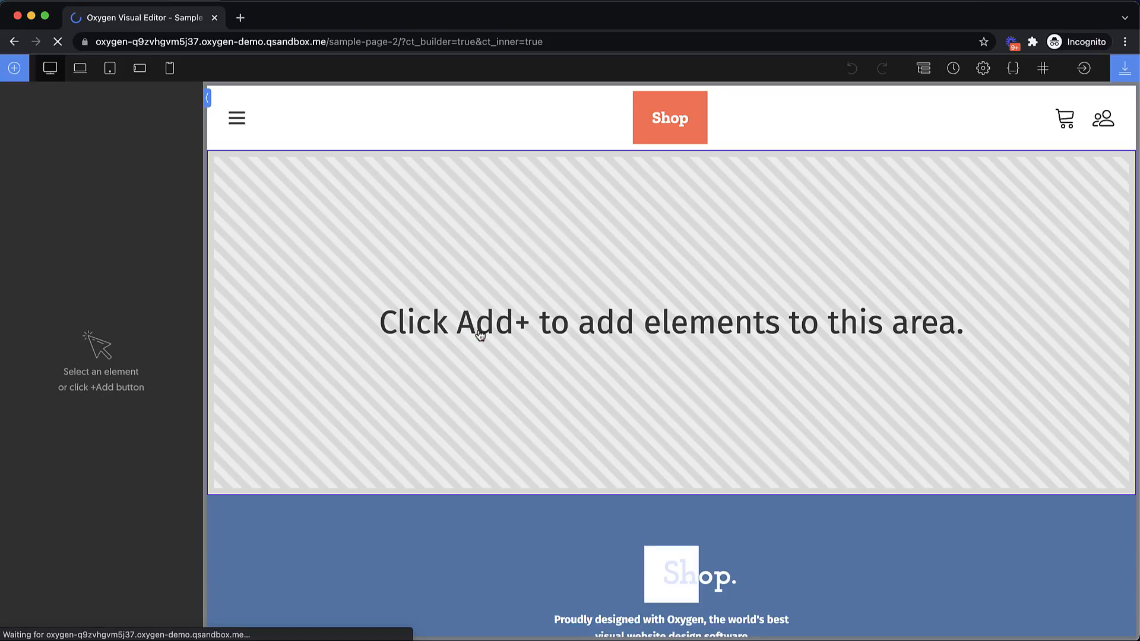
left_click(14, 68)
left_click(61, 184)
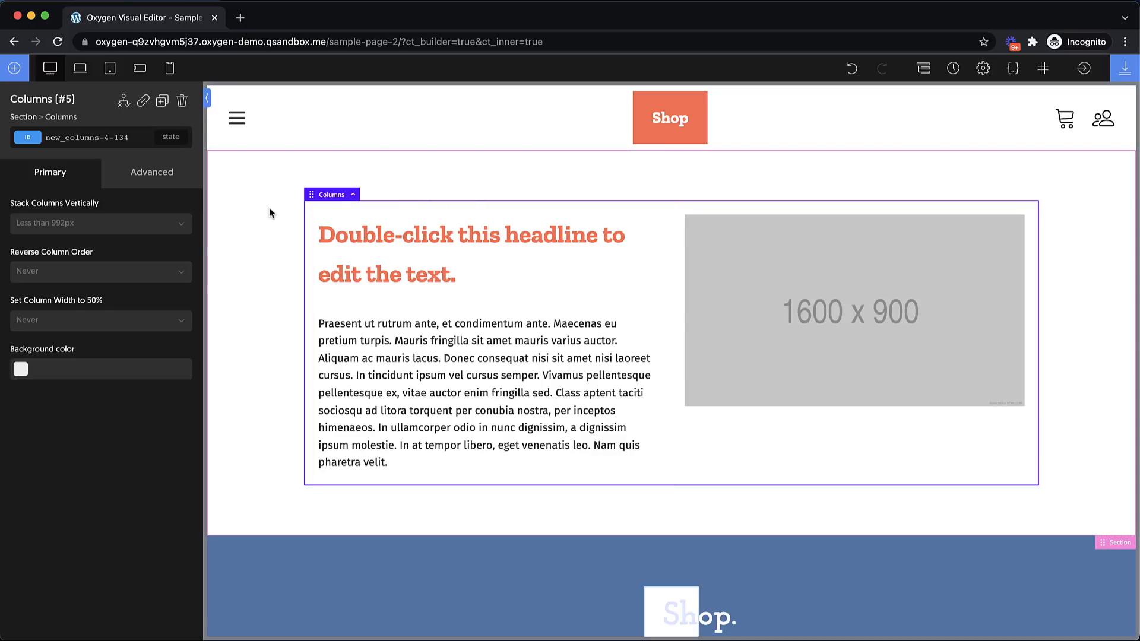
Rename the pasted Columns element as "Rename it"
left_click(52, 99)
left_click(53, 100)
type("s")
type("Rename it")
key("Return")
Expand the section in the page structure to view the renamed Columns element, and close the structure view
left_click(923, 68)
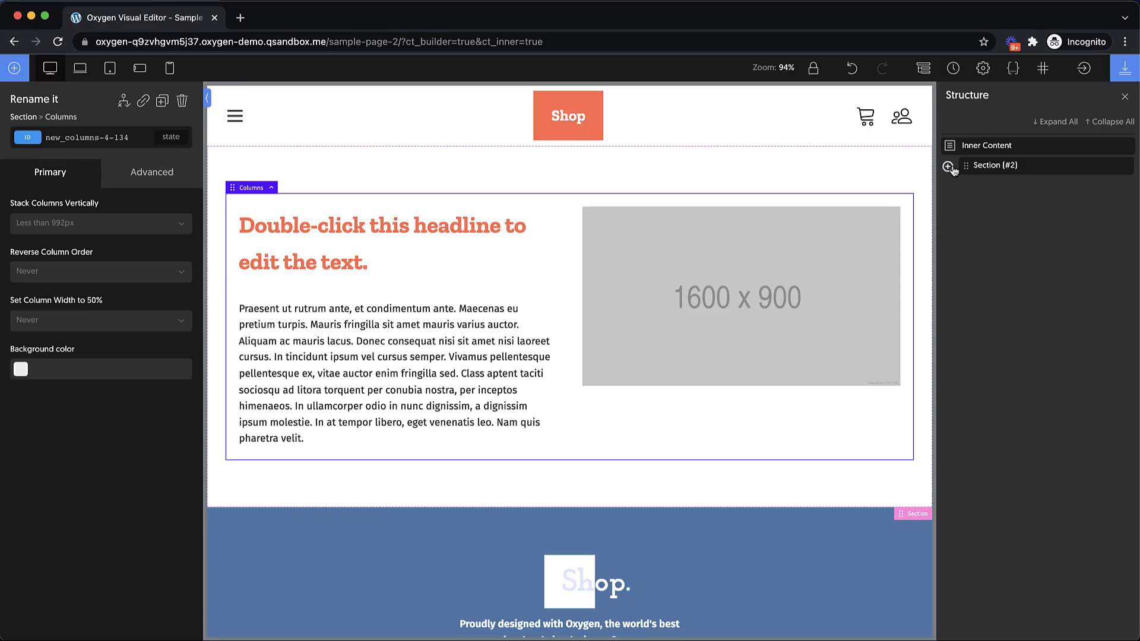
left_click(948, 167)
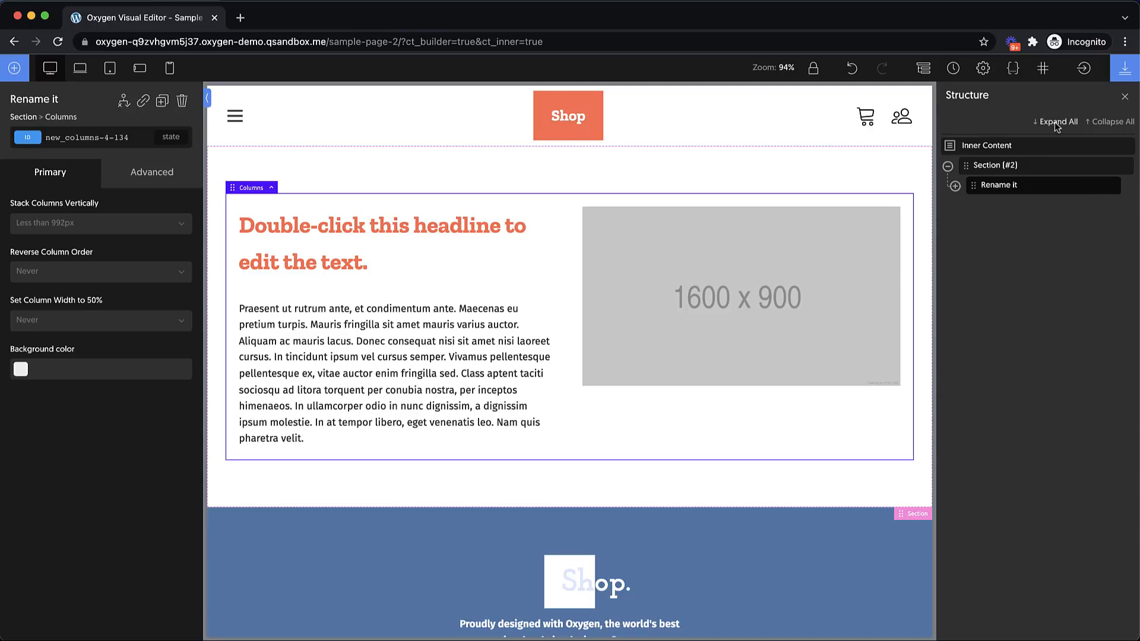
left_click(1126, 98)
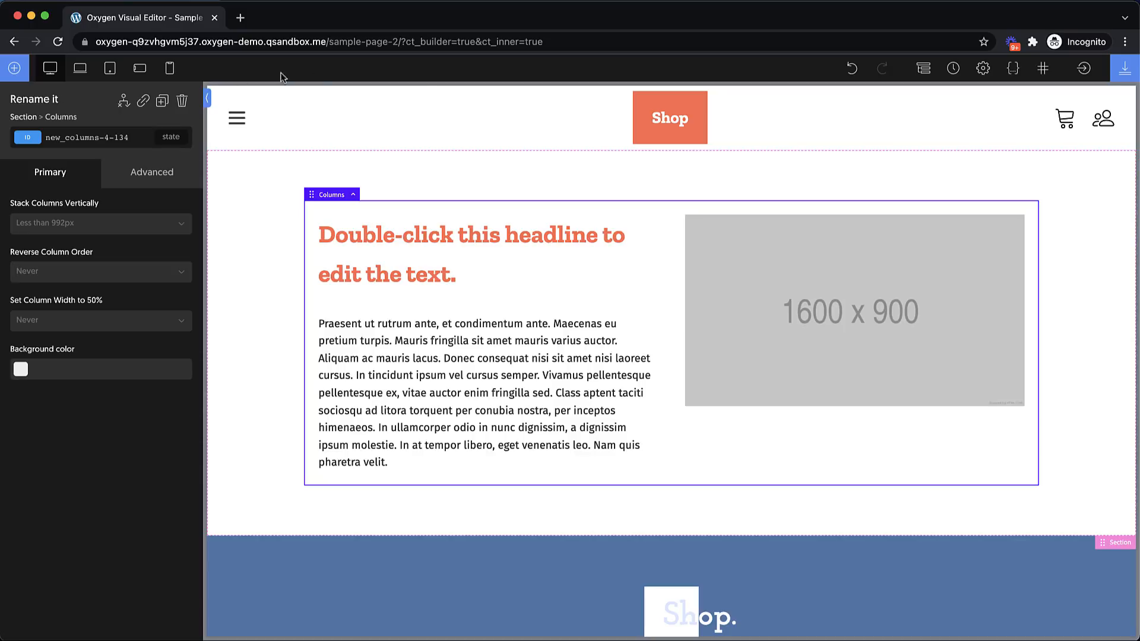
Exit the visual editor to the WordPress admin, discarding the unsaved changes to Sample Page 2
left_click(1082, 70)
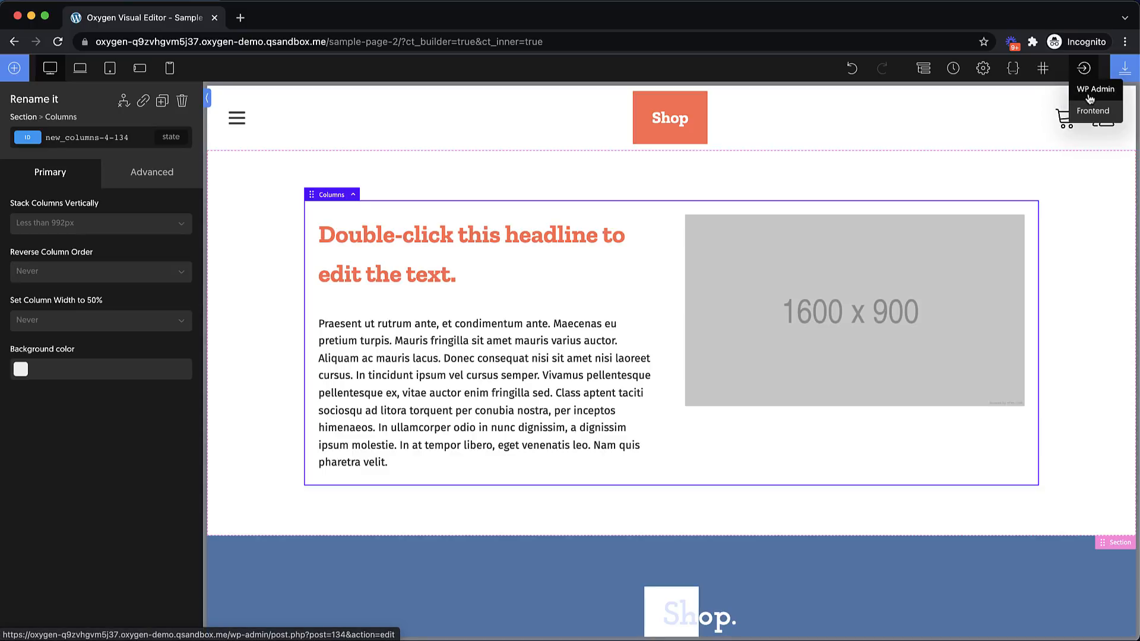
left_click(1090, 96)
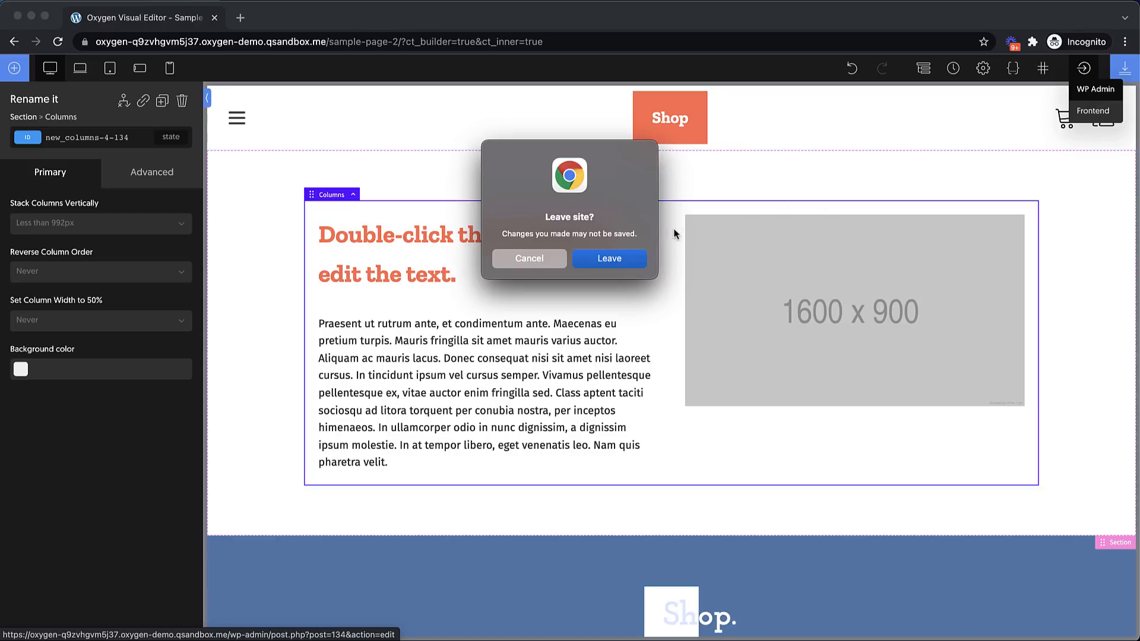
left_click(640, 258)
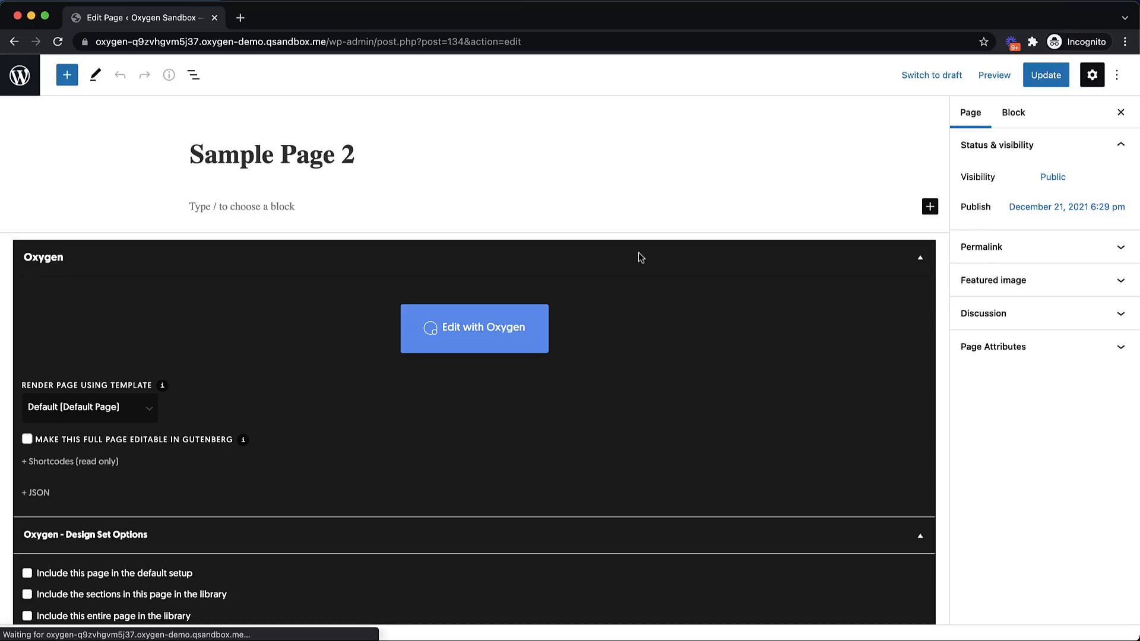
Examine the page's read-only shortcodes and JSON in the Oxygen settings, and collapse both again
scroll(638, 253, "down", 3)
left_click(89, 287)
left_click(86, 288)
left_click(36, 318)
left_click(36, 317)
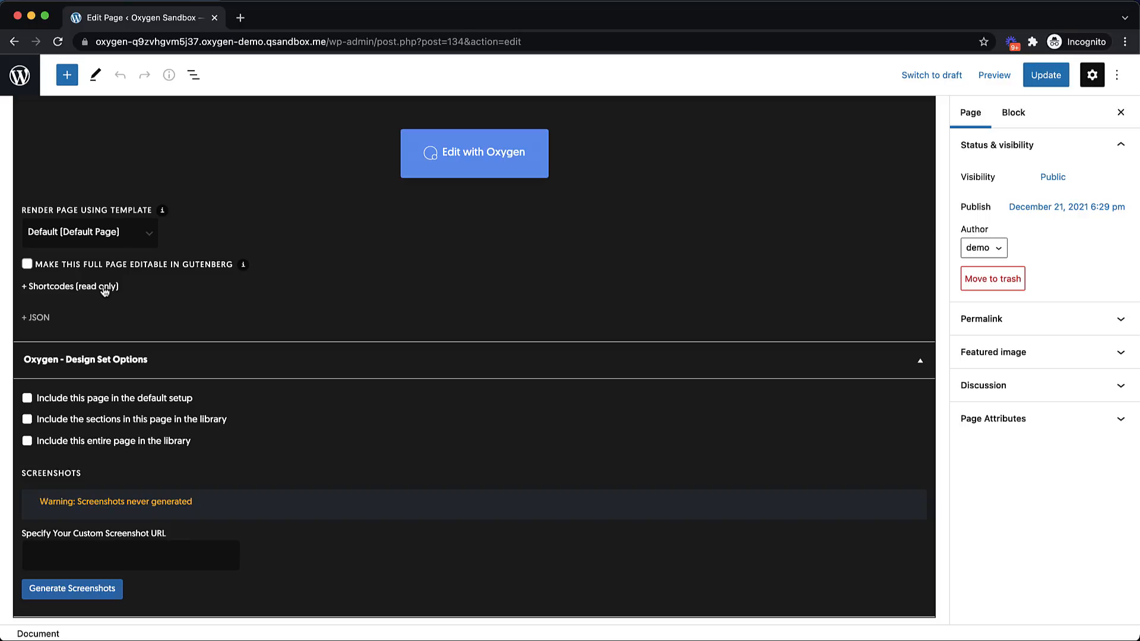
left_click(37, 318)
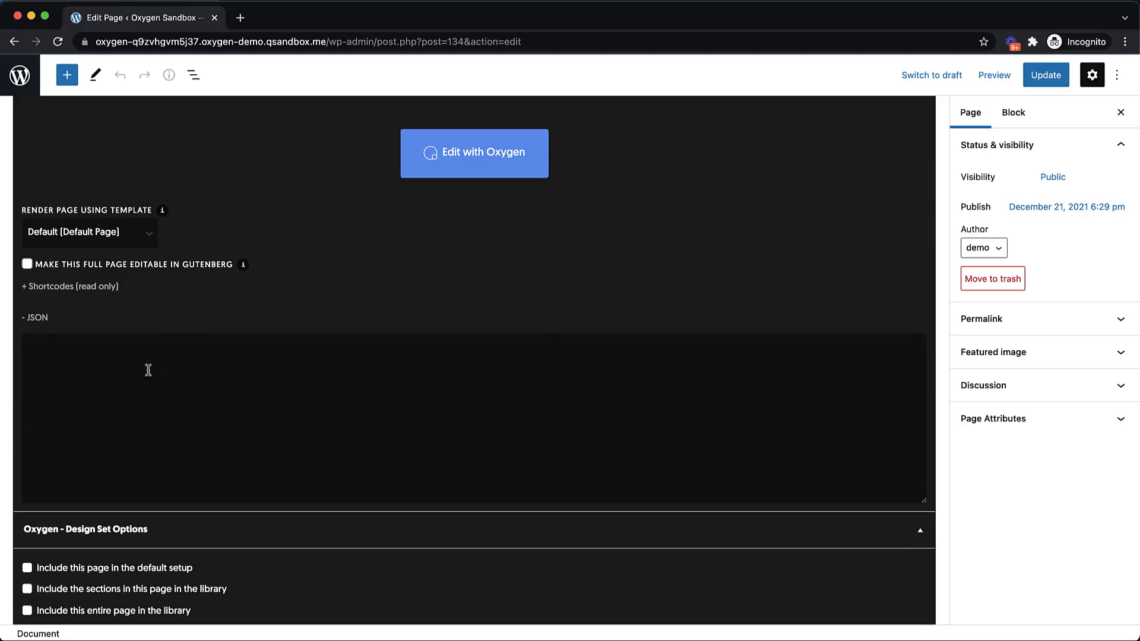
left_click(37, 318)
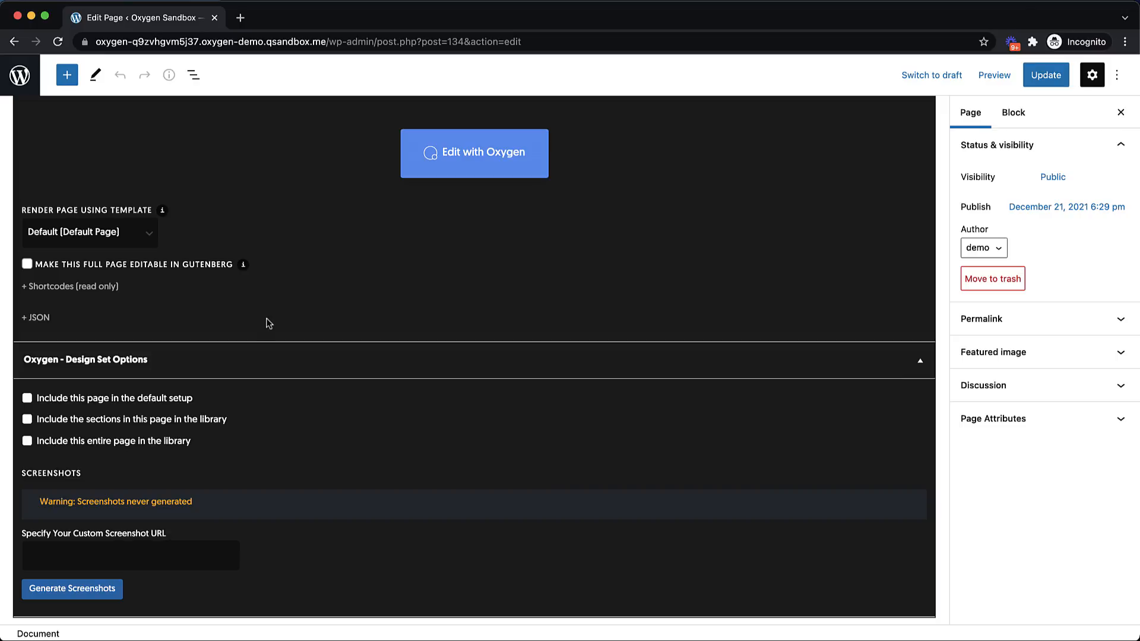
scroll(269, 323, "up", 5)
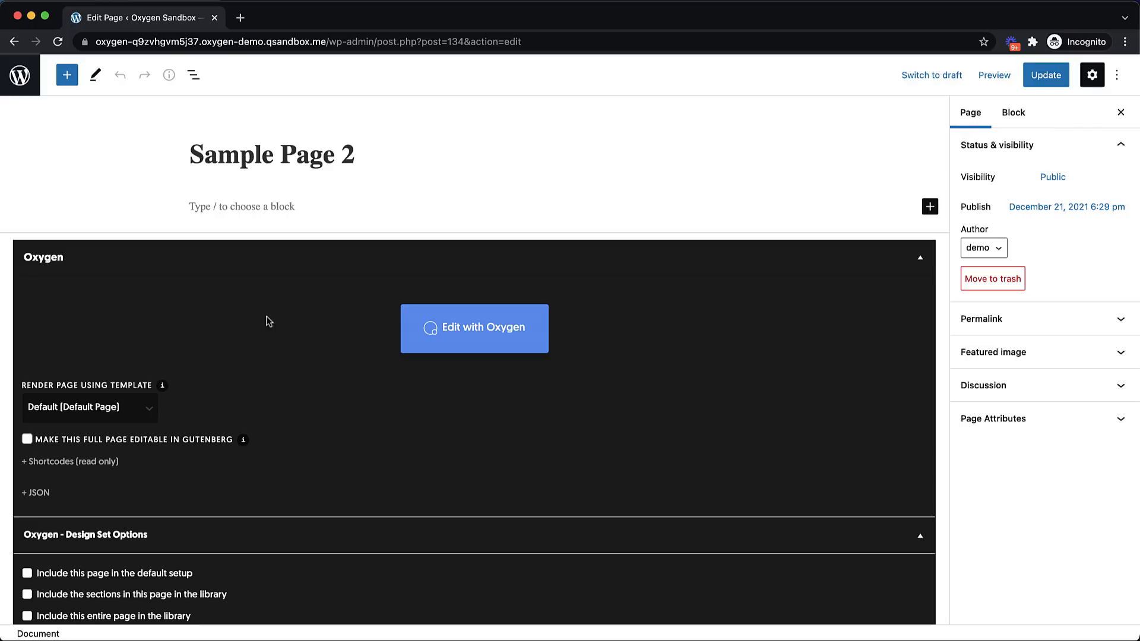
Reopen Sample Page 2 for editing in Oxygen and add a Section to the empty content area
left_click(485, 349)
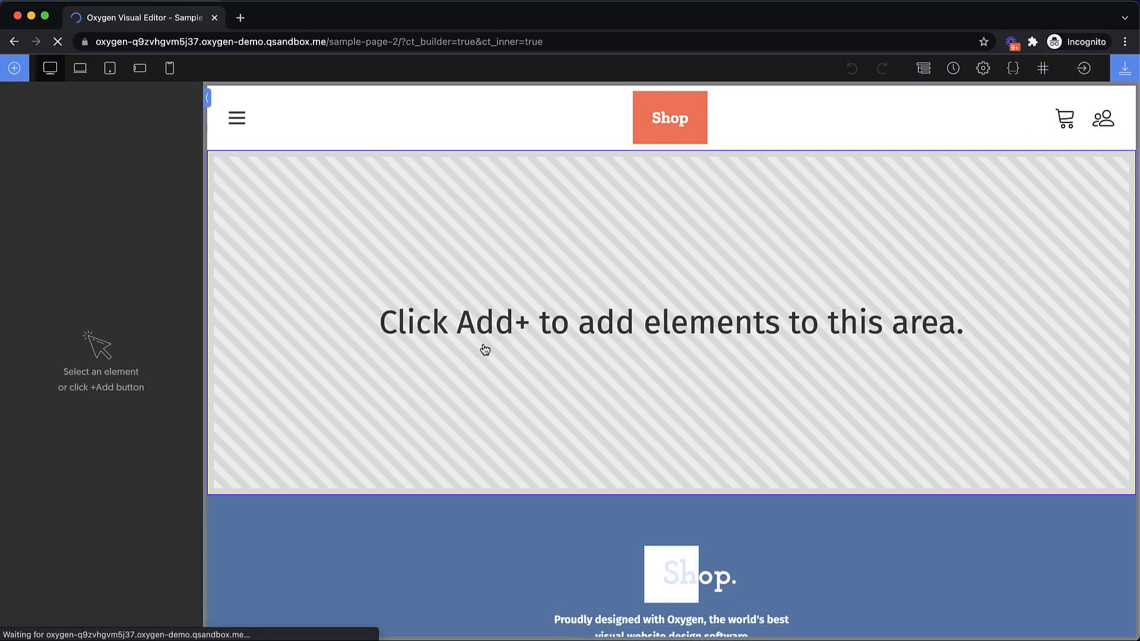
left_click(22, 69)
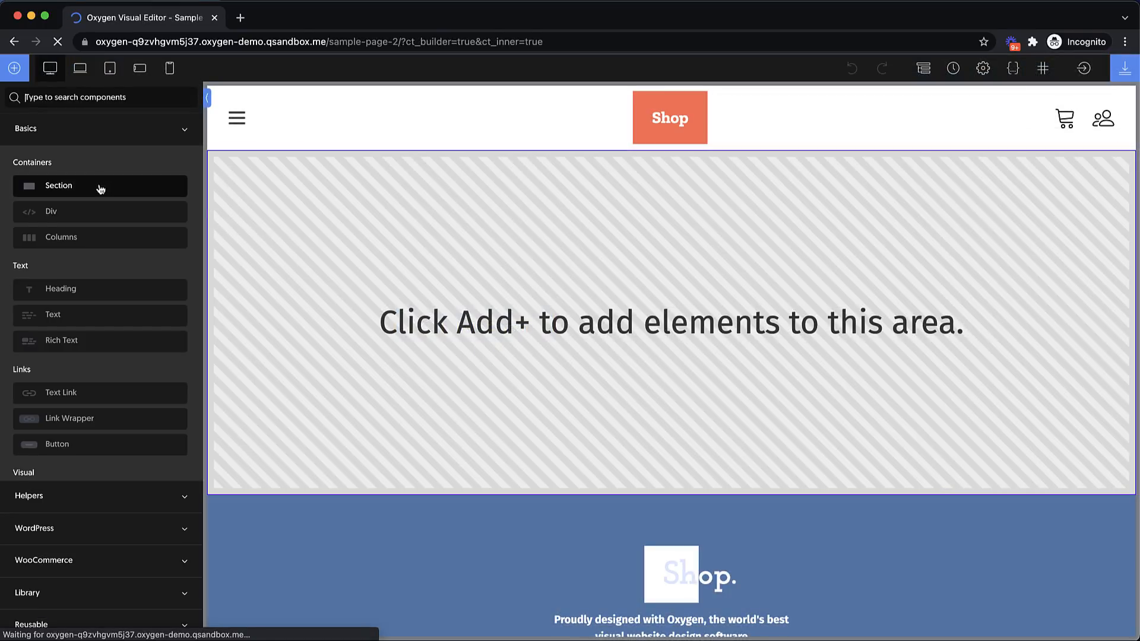
left_click(101, 186)
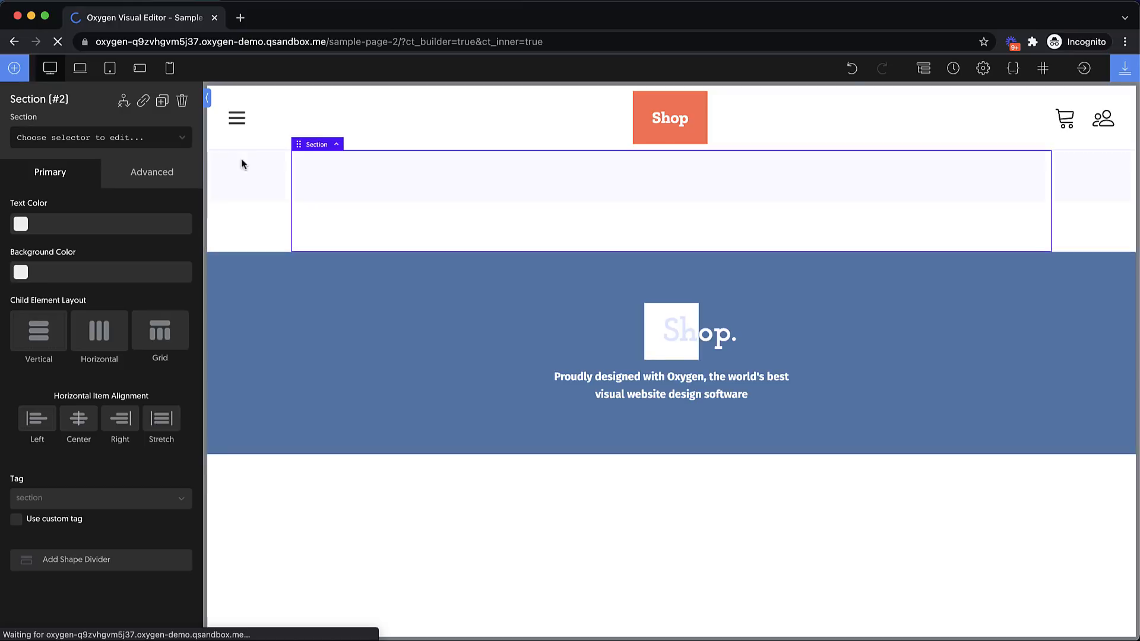
Insert a WooCommerce Mini Cart element into the new section
left_click(14, 67)
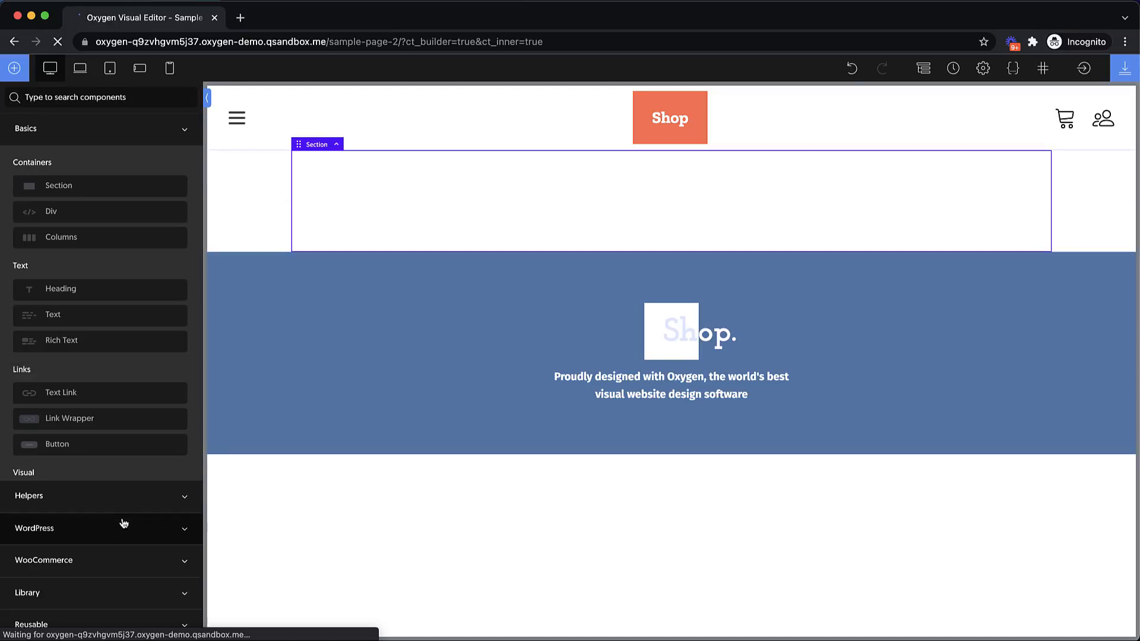
left_click(113, 559)
scroll(168, 340, "down", 10)
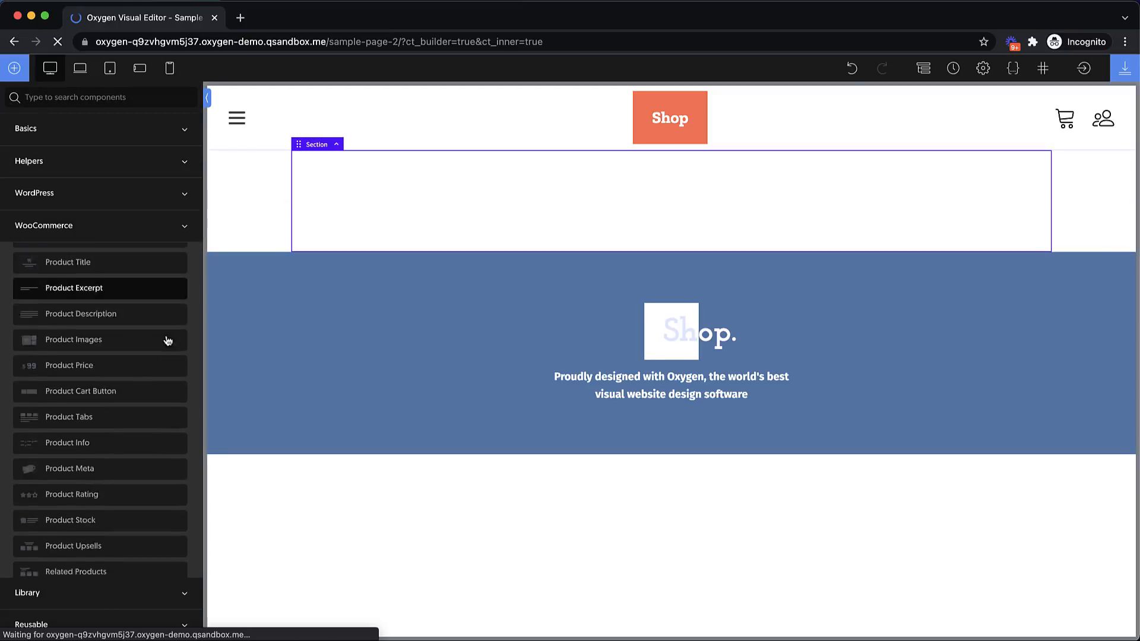
scroll(168, 340, "down", 3)
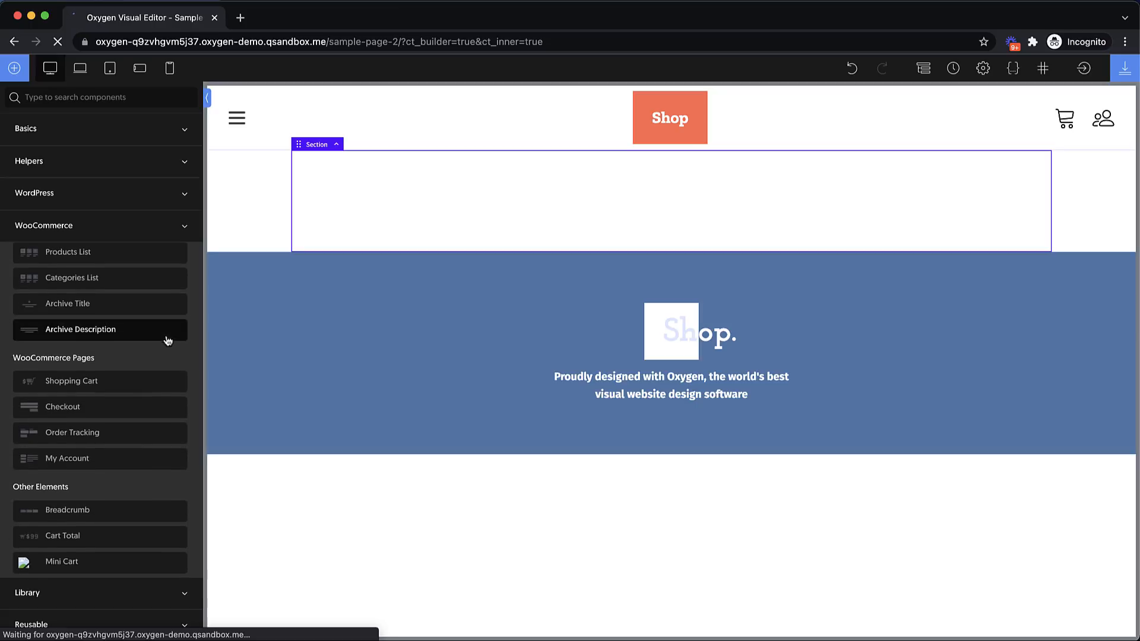
left_click(101, 559)
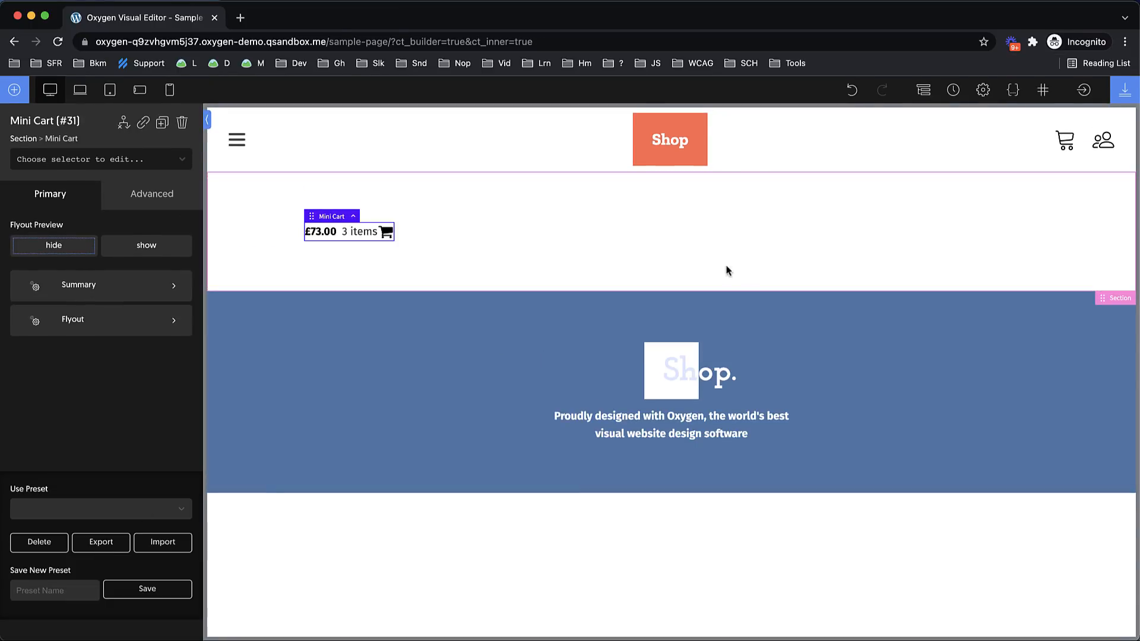
Preview the Mini Cart's flyout by showing it, and hide it again
mouse_move(374, 231)
left_click(148, 254)
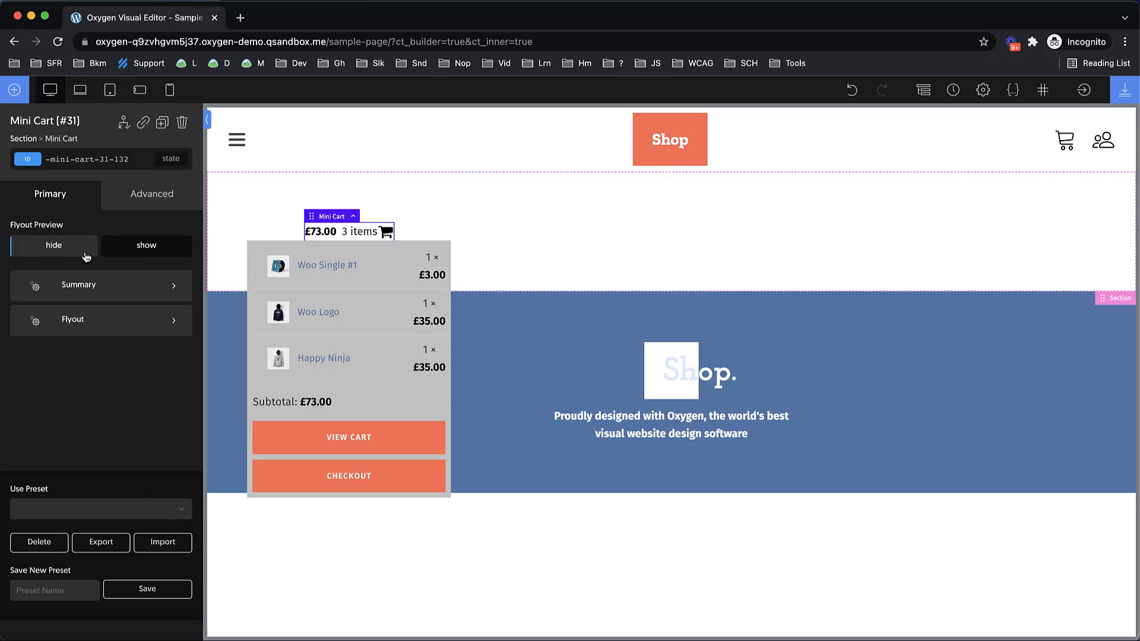
left_click(60, 249)
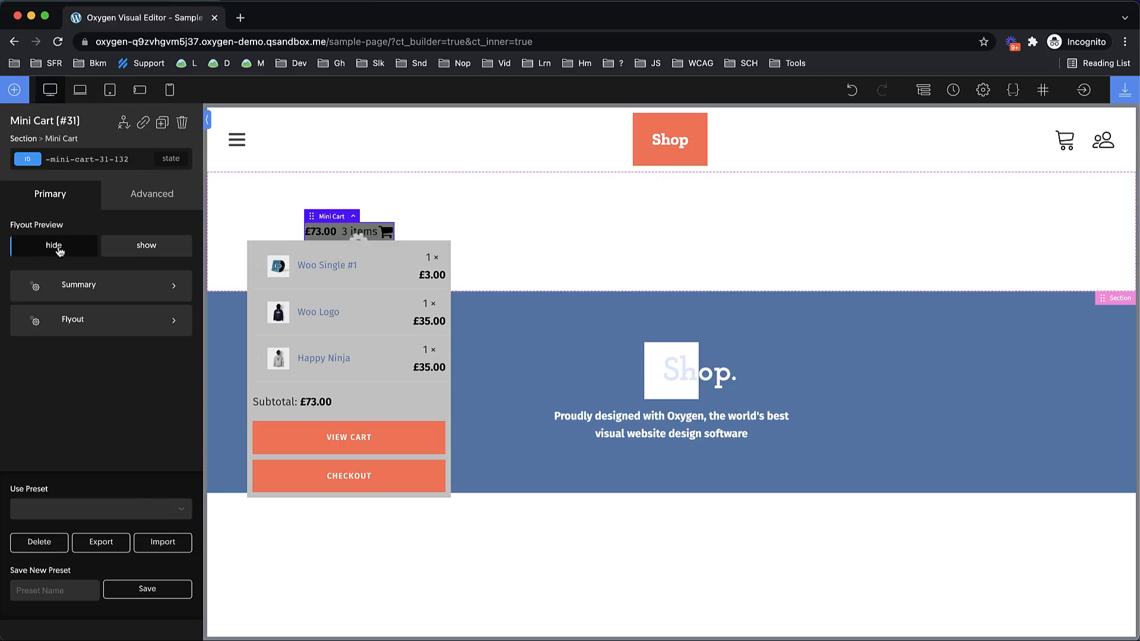
Try toggling Show Price & Quantity in the Mini Cart's summary settings
left_click(144, 294)
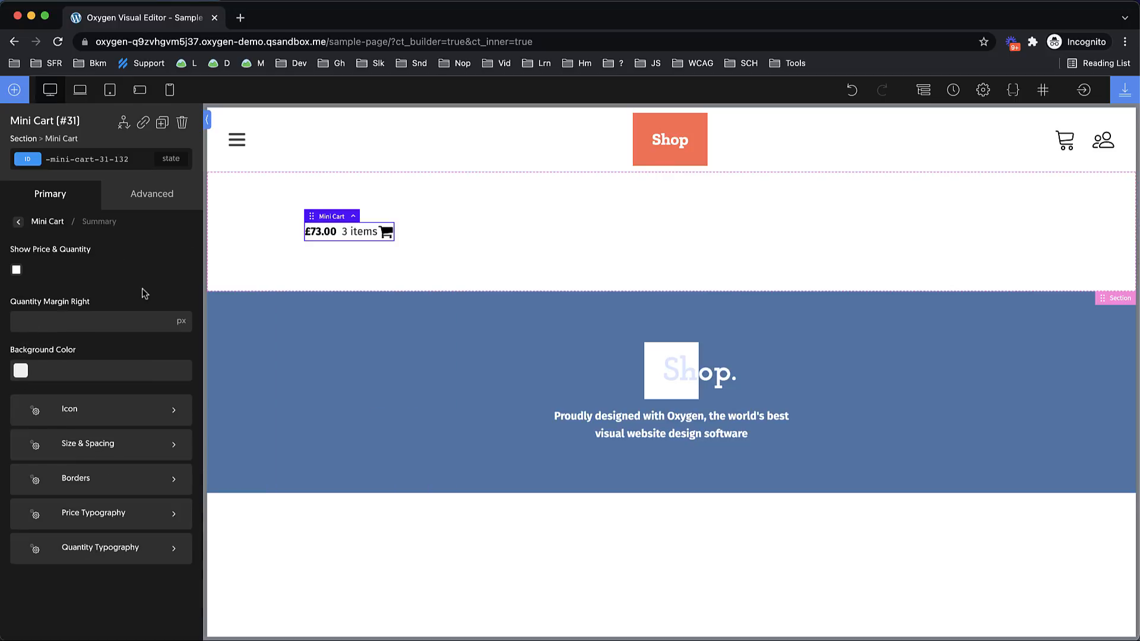
left_click(17, 273)
left_click(18, 271)
left_click(19, 272)
left_click(19, 222)
Give the Mini Cart's flyout the background color #ffffff and set its position to center
left_click(88, 324)
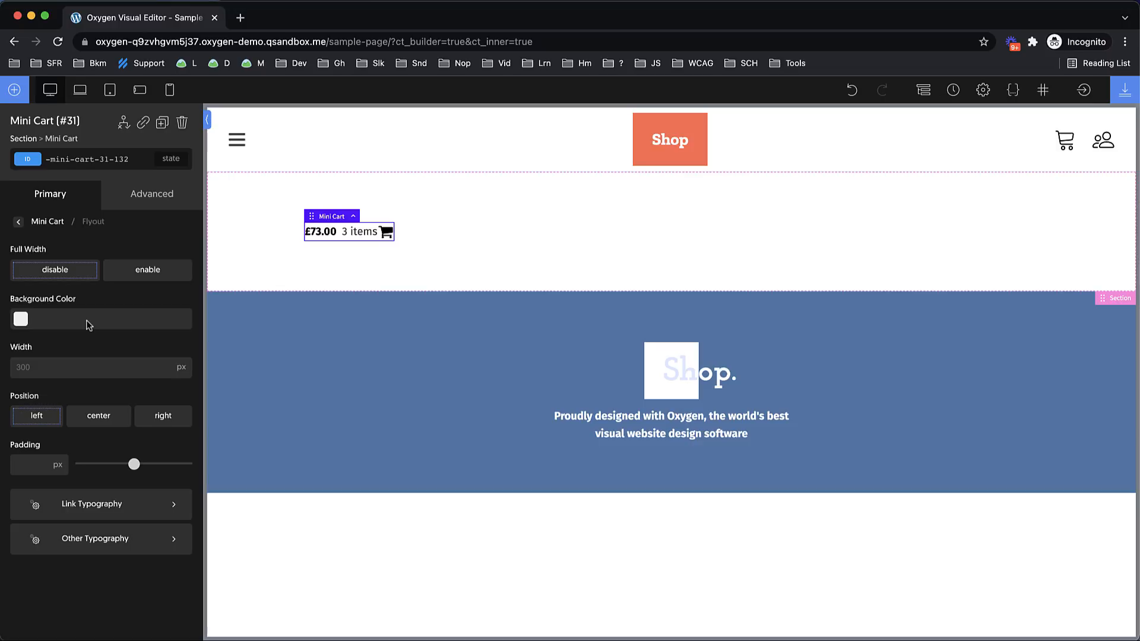
mouse_move(354, 234)
left_click(20, 319)
left_click_drag(57, 369, 8, 333)
left_click(7, 333)
left_click(92, 423)
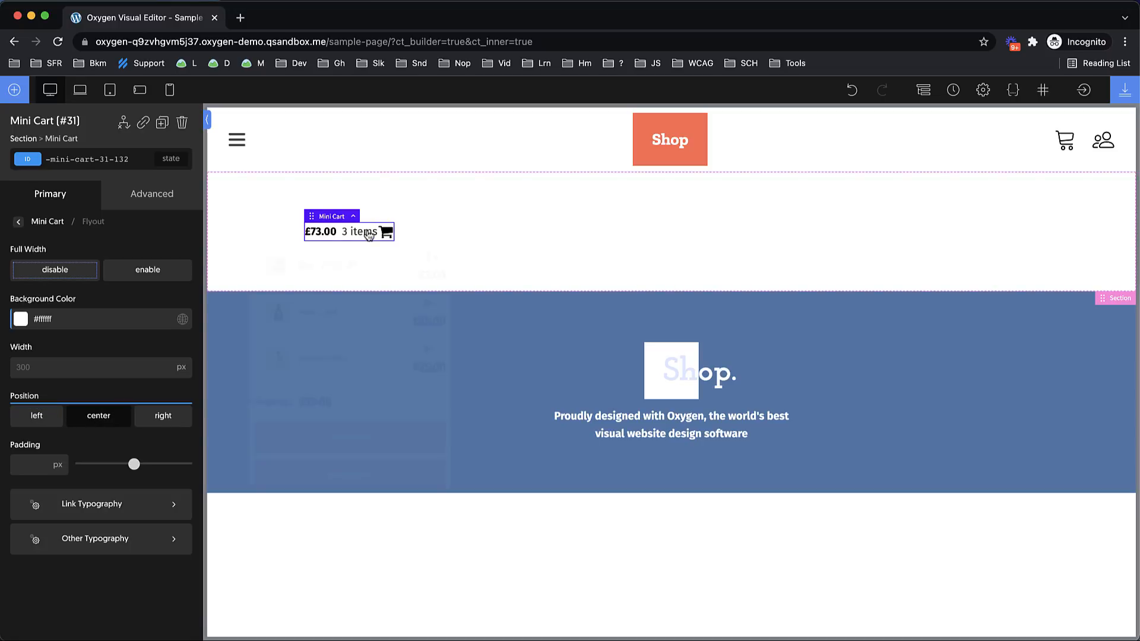
Try the right and left positions for the Mini Cart's flyout, and set the position back to center
left_click(172, 416)
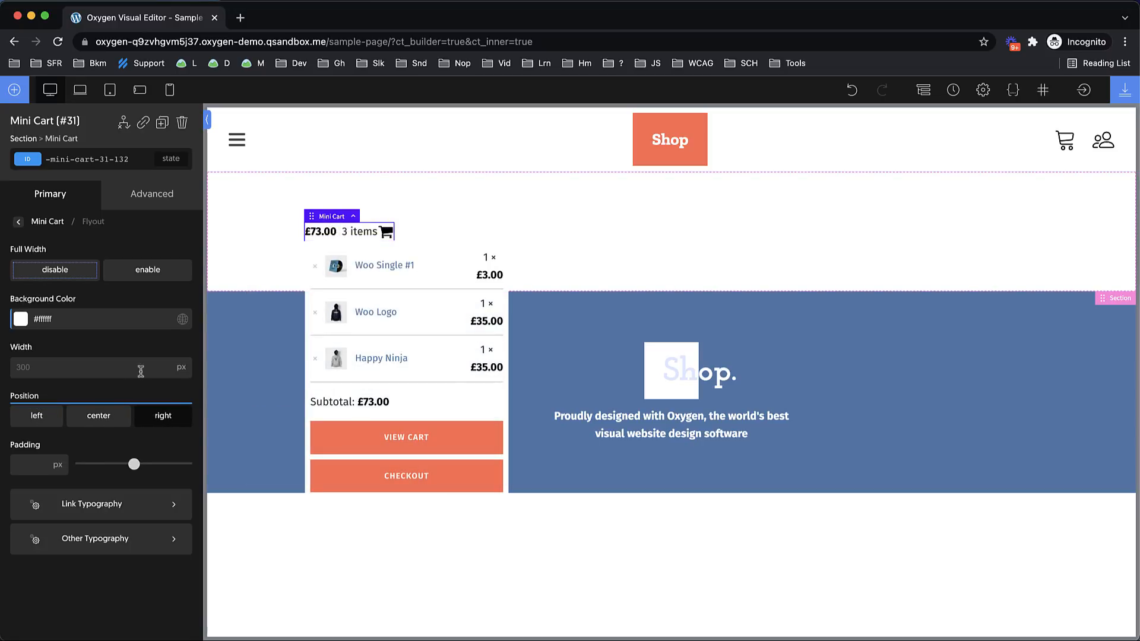
left_click(39, 423)
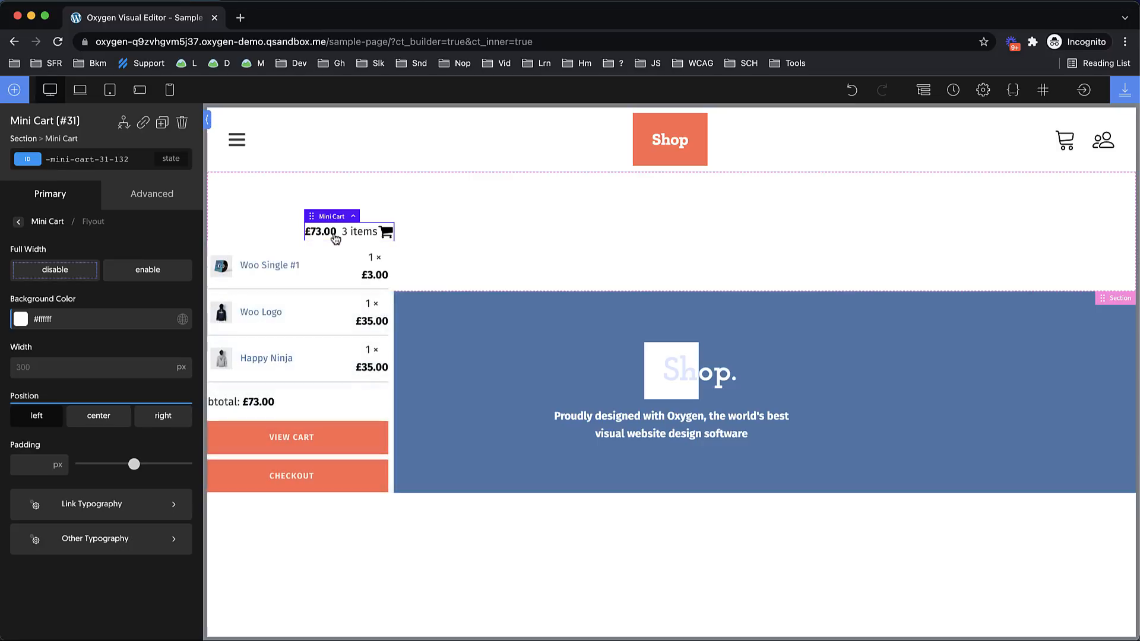
left_click(99, 417)
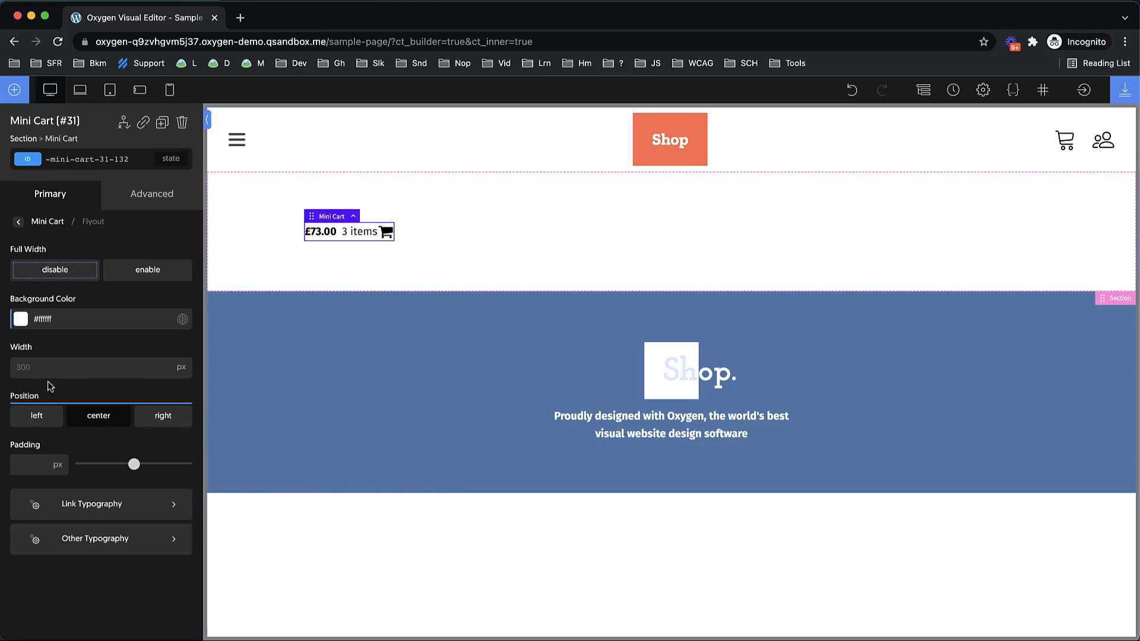
Set the Mini Cart flyout's padding to 32 px, preview the flyout, and delete the Mini Cart element
left_click(46, 475)
type("32")
mouse_move(350, 236)
left_click(183, 123)
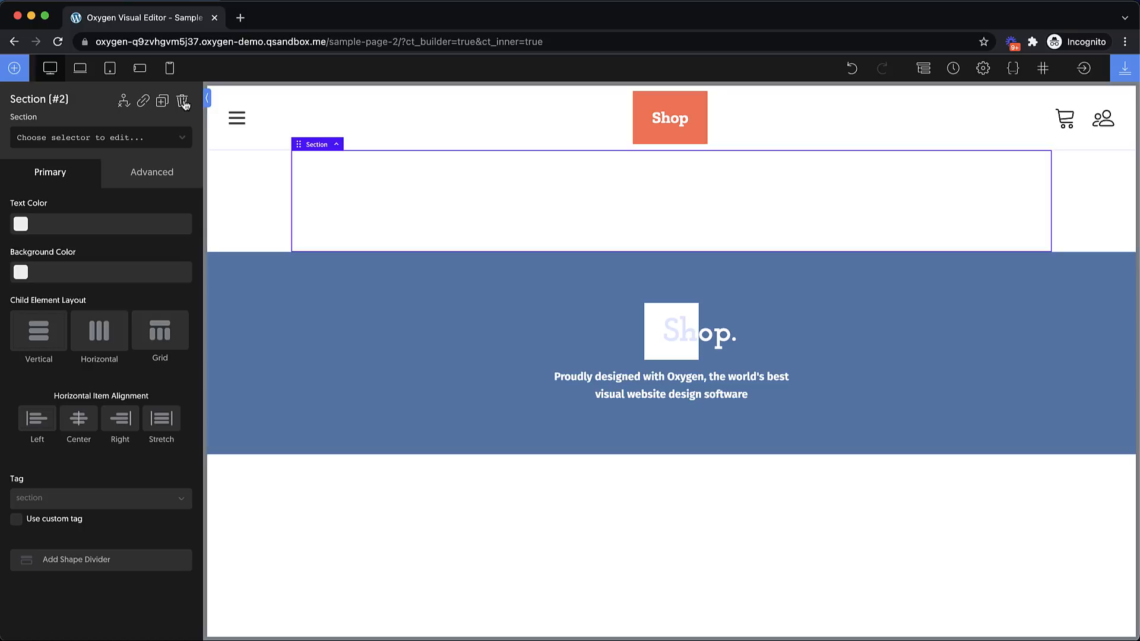
Open the show/hide conditions of the empty section and add a condition
left_click(124, 105)
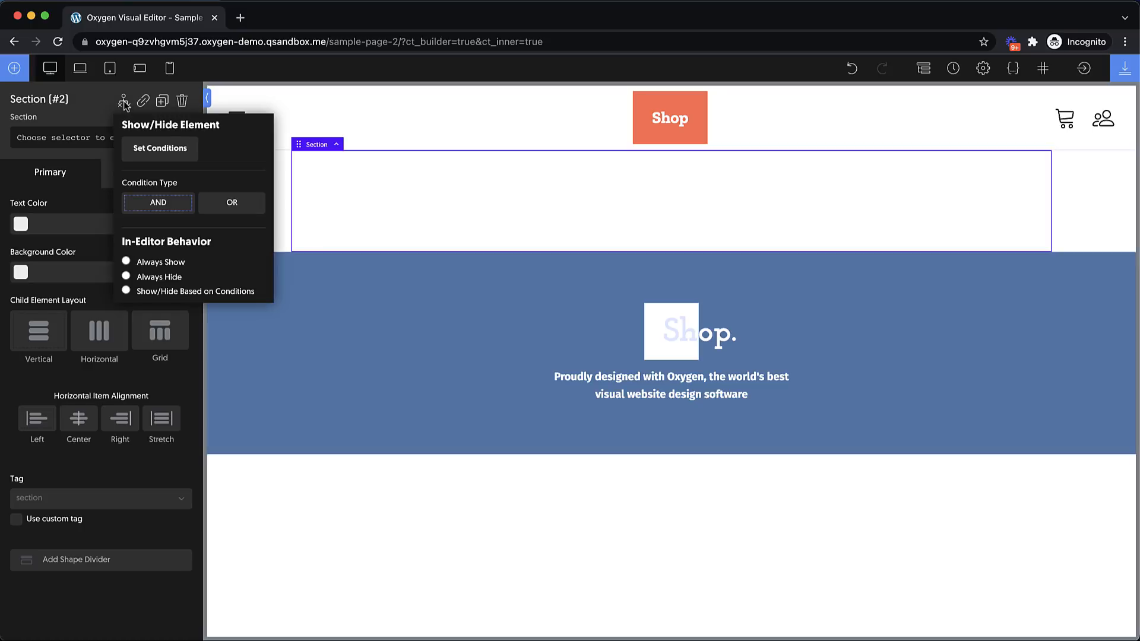
left_click(153, 150)
left_click(510, 270)
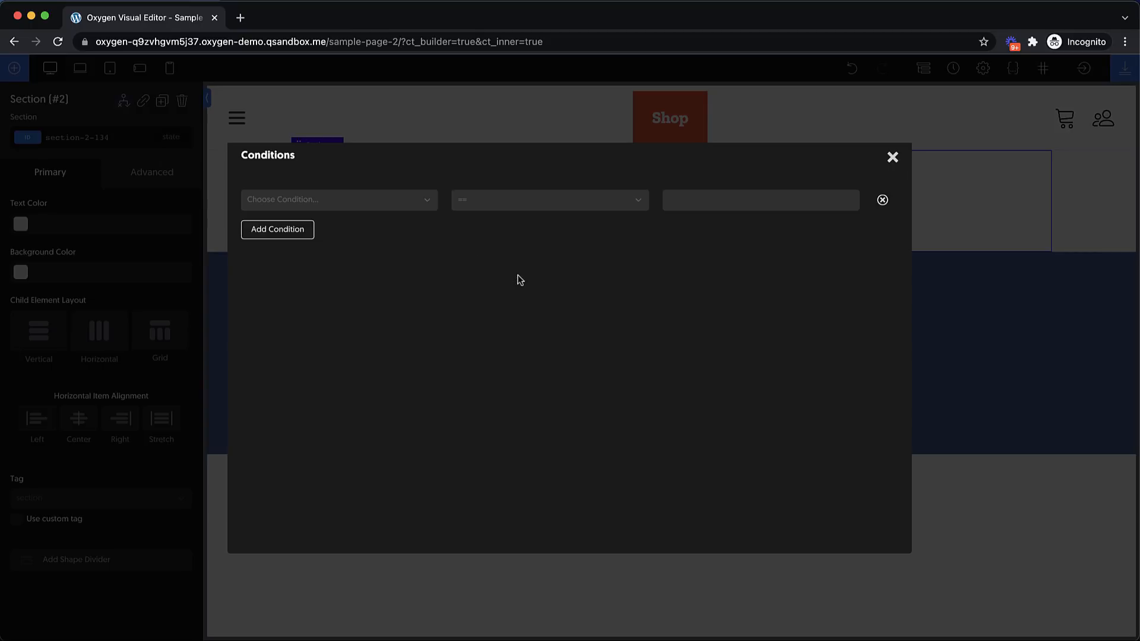
Set the section's condition to the WooCommerce type Is Endpoint, view the available endpoint values, and close the conditions
left_click(394, 202)
scroll(358, 292, "down", 5)
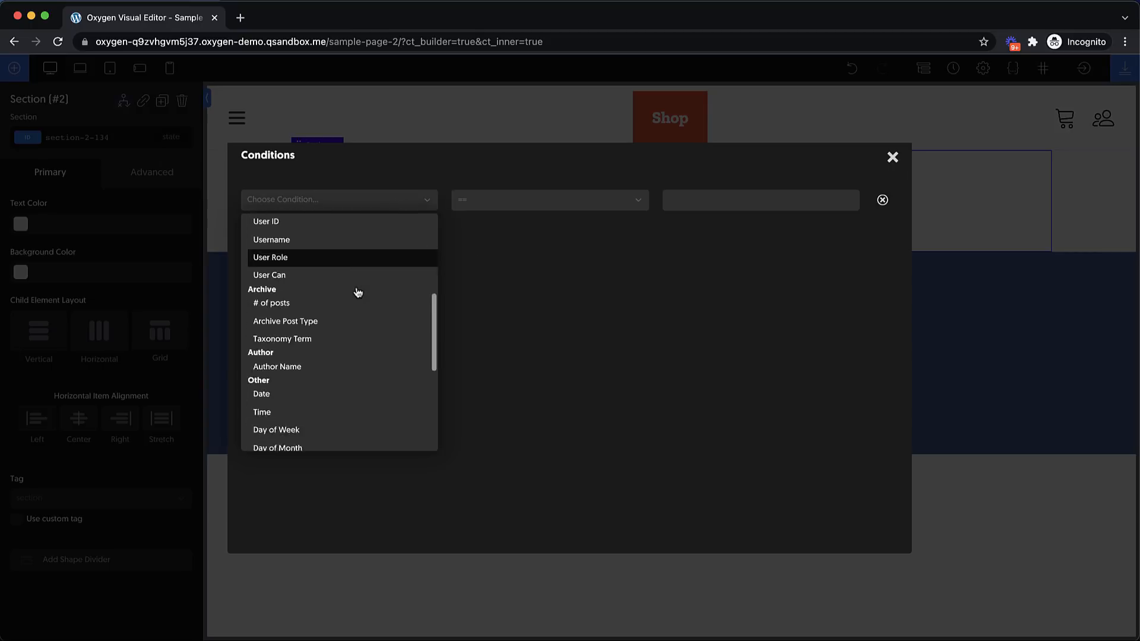
scroll(358, 292, "down", 3)
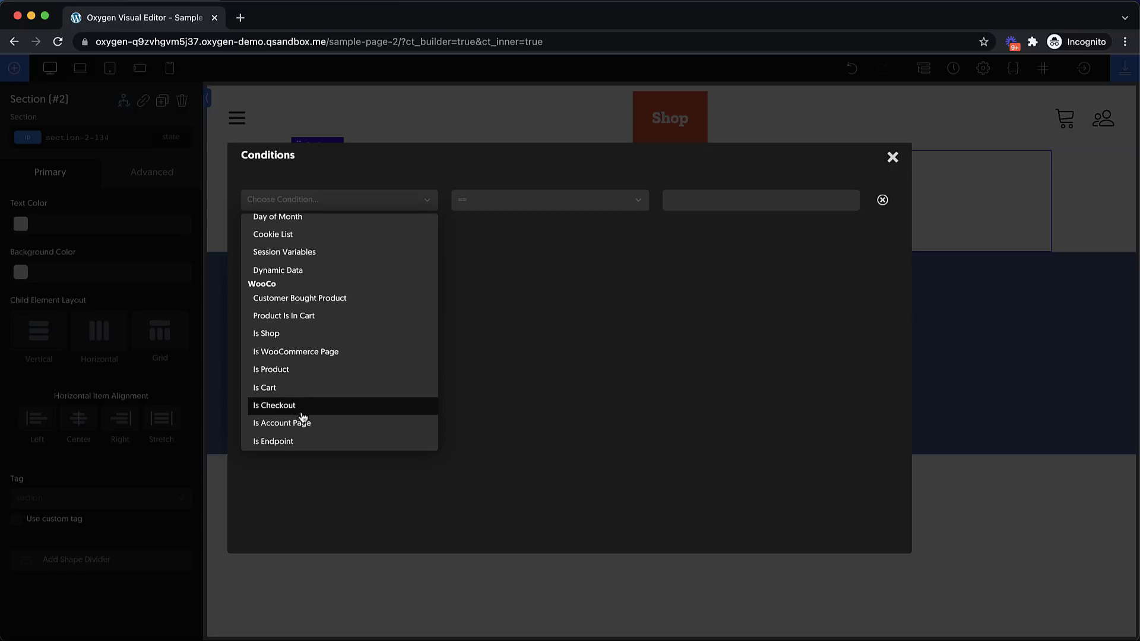
left_click(297, 440)
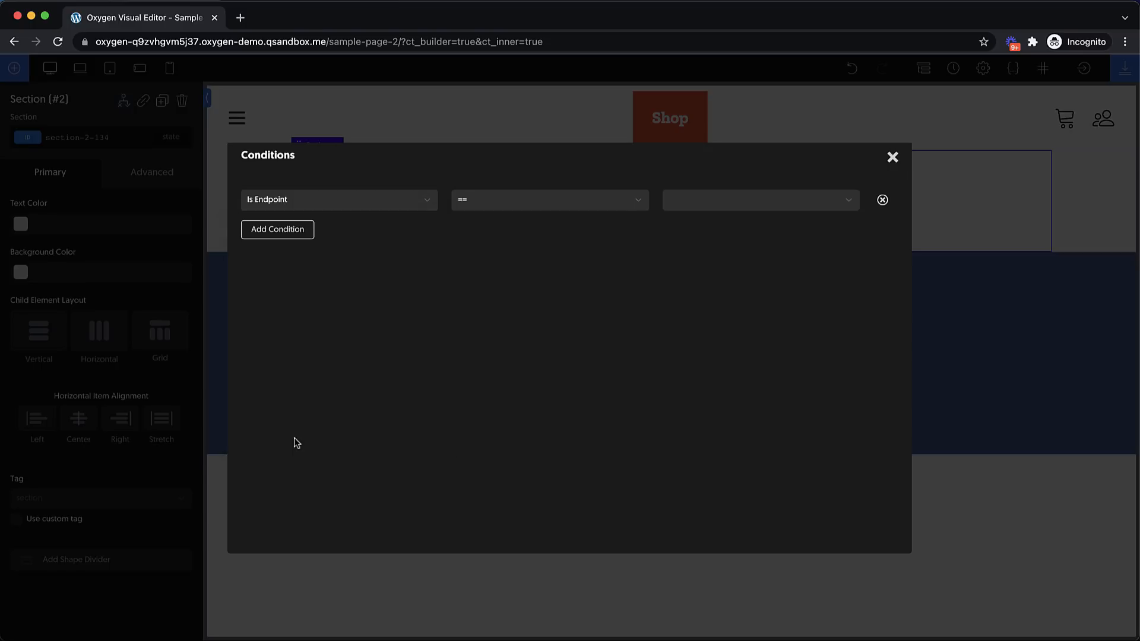
left_click(730, 201)
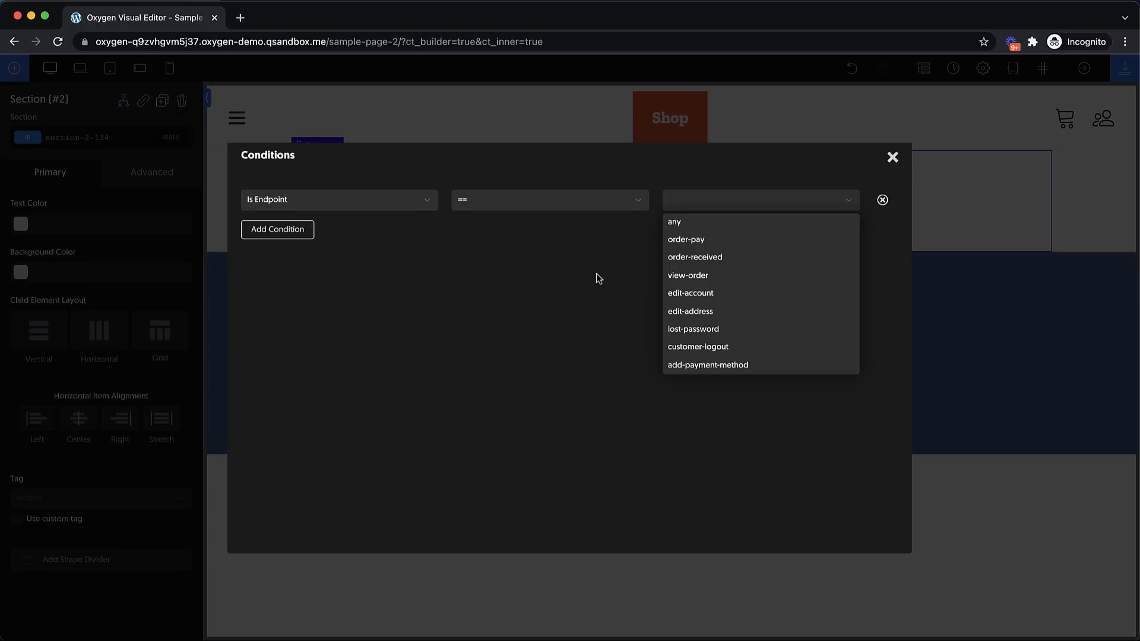
left_click(892, 157)
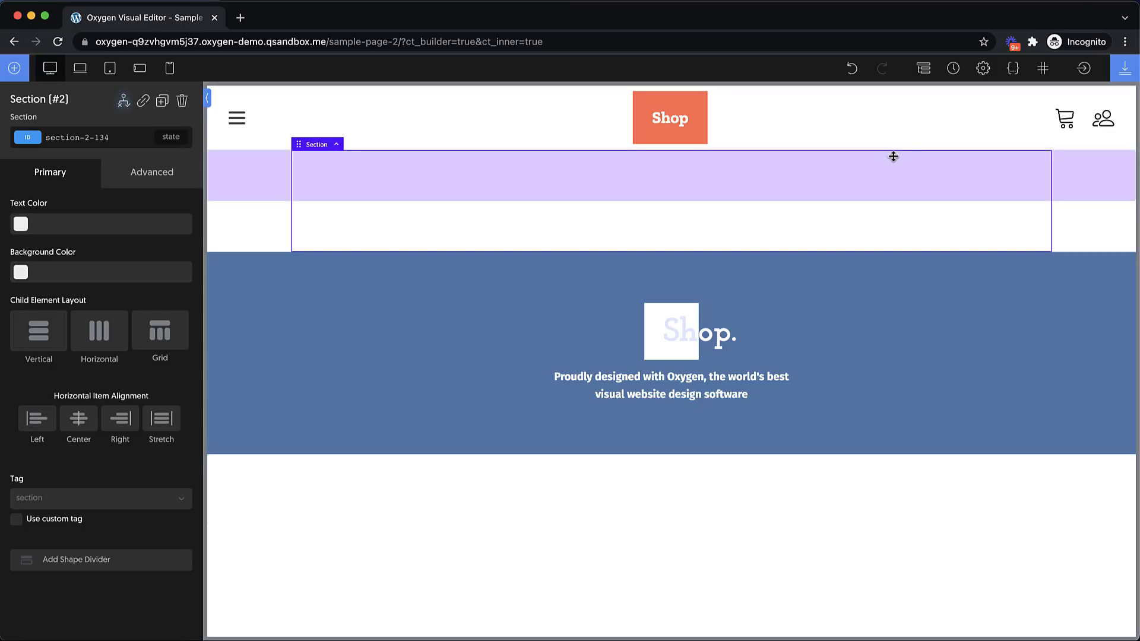